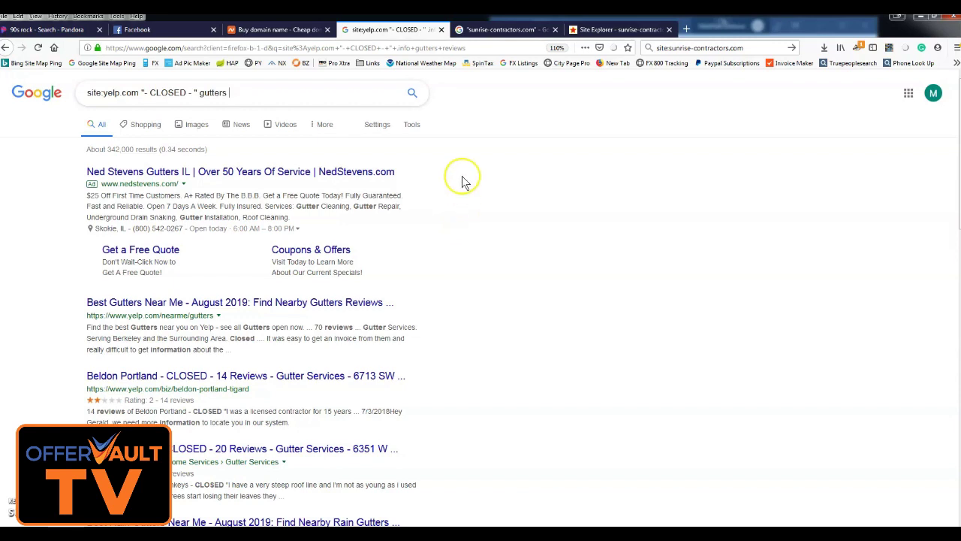
# Step: Review the Google results for "sunrise-contractors.com" to see which directories and indexed pages mention the domain
pyautogui.click(490, 32)
pyautogui.click(182, 92)
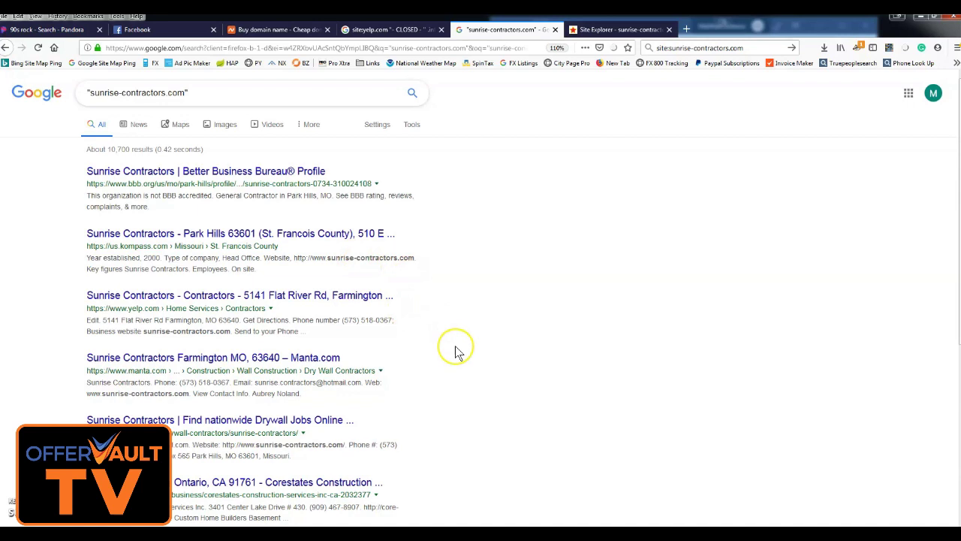
pyautogui.click(89, 92)
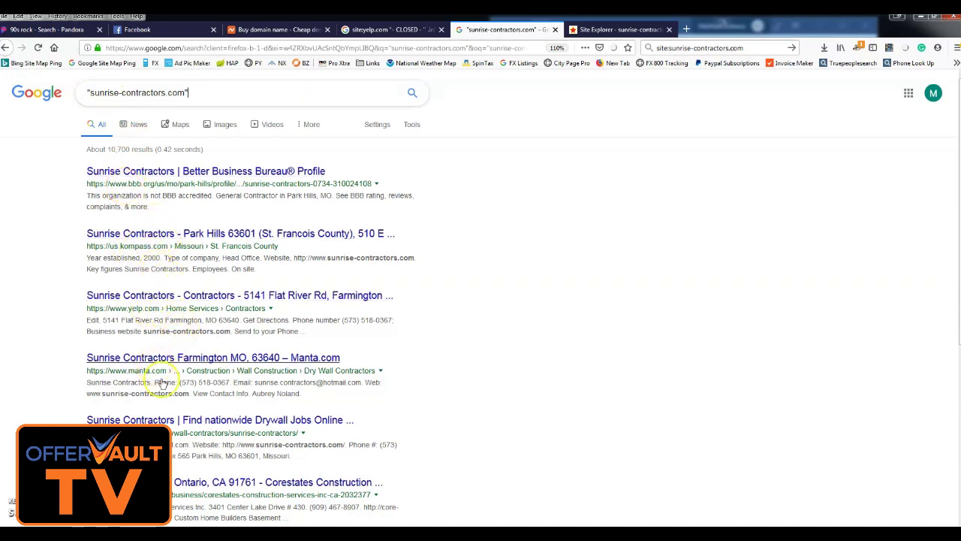
pyautogui.scroll(-2, 158, 398)
pyautogui.scroll(-5, 150, 420)
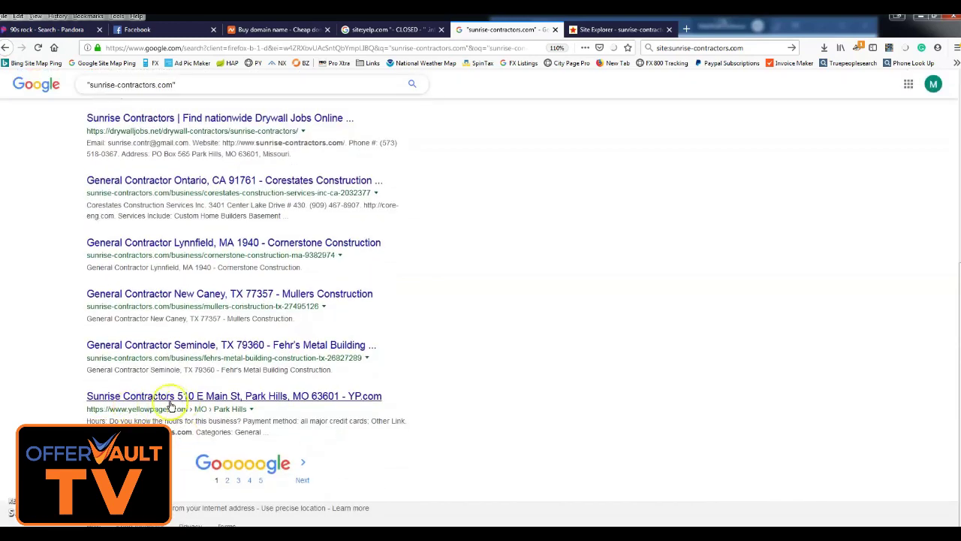
pyautogui.scroll(1, 139, 350)
pyautogui.scroll(4, 115, 421)
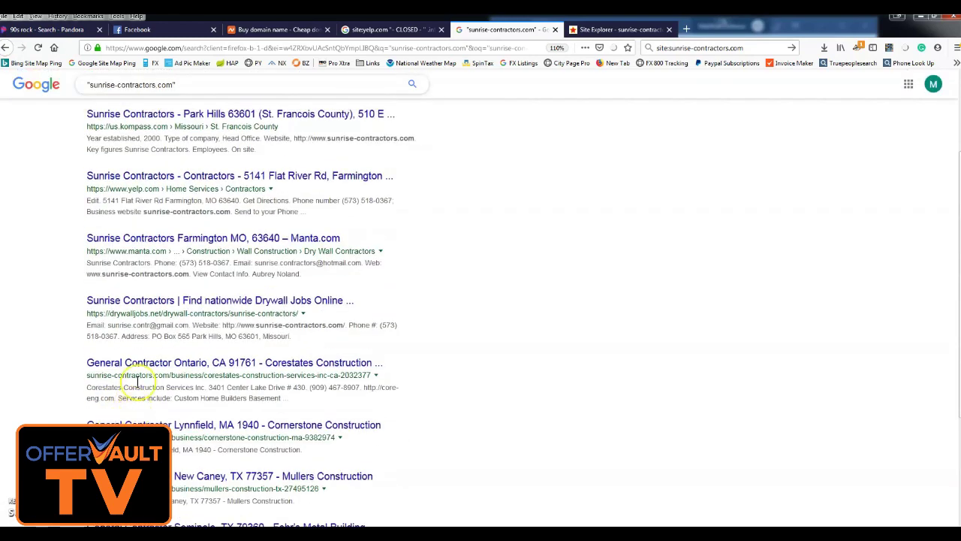
pyautogui.scroll(3, 137, 382)
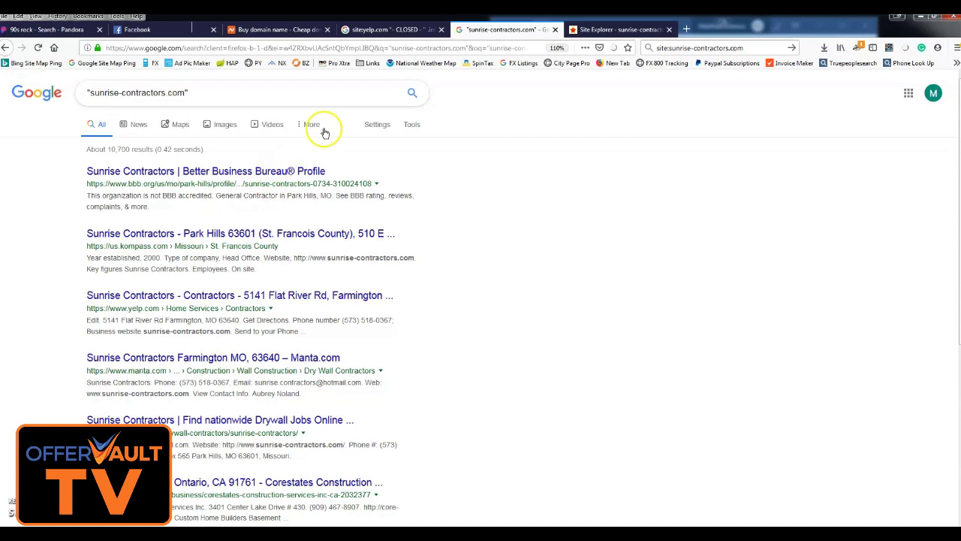
# Step: Examine the site:yelp.com "- CLOSED -" gutters search results for gutter businesses marked as closed
pyautogui.click(383, 31)
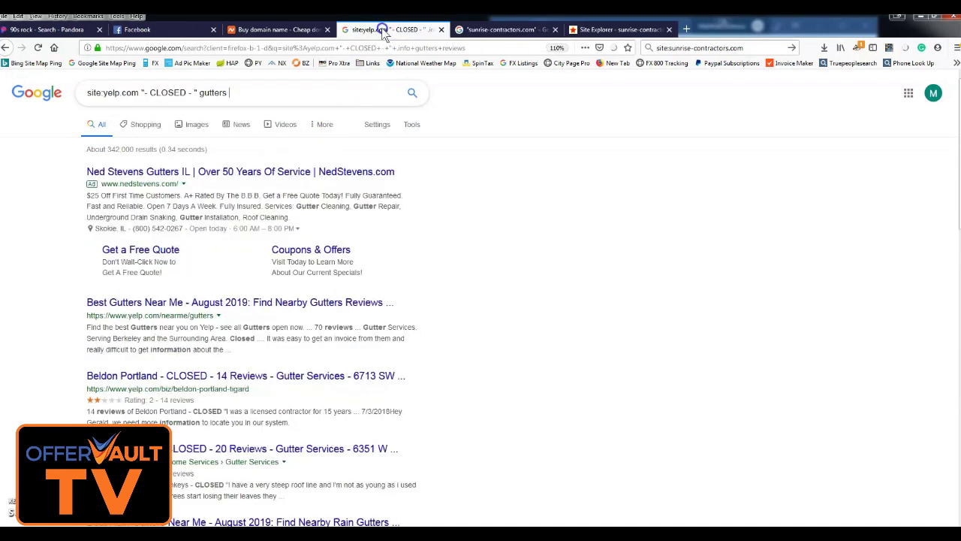
pyautogui.click(141, 92)
pyautogui.write('"')
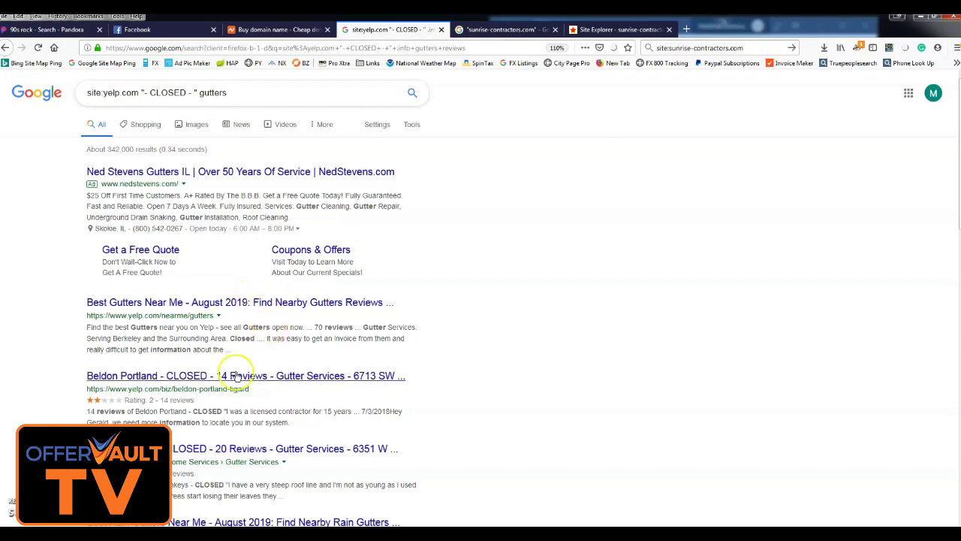
pyautogui.scroll(-2, 229, 379)
pyautogui.scroll(-5, 229, 385)
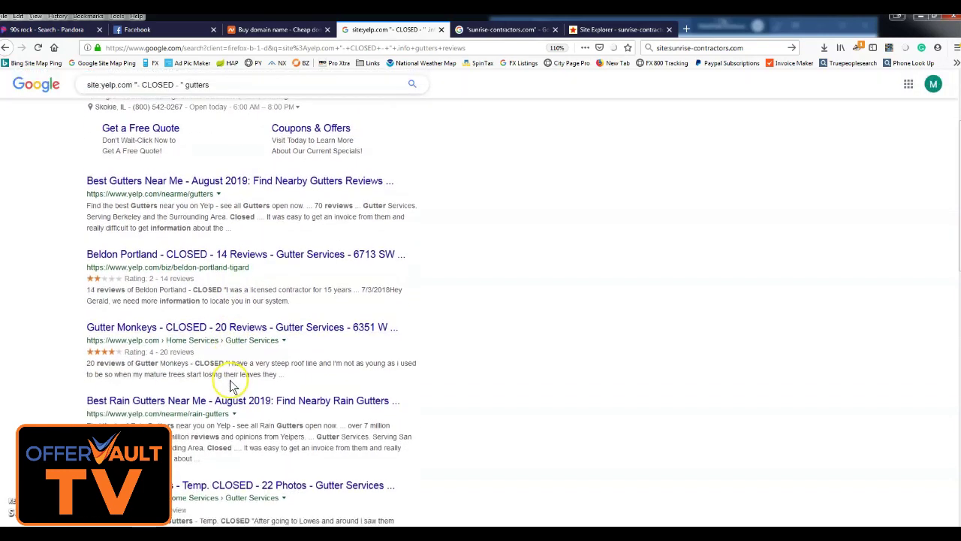
pyautogui.scroll(-13, 214, 379)
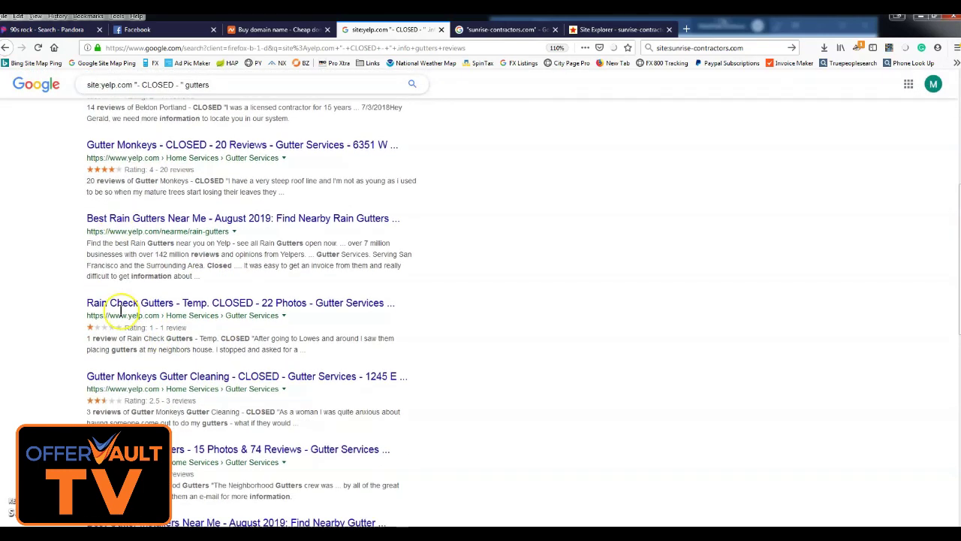
pyautogui.scroll(-4, 169, 422)
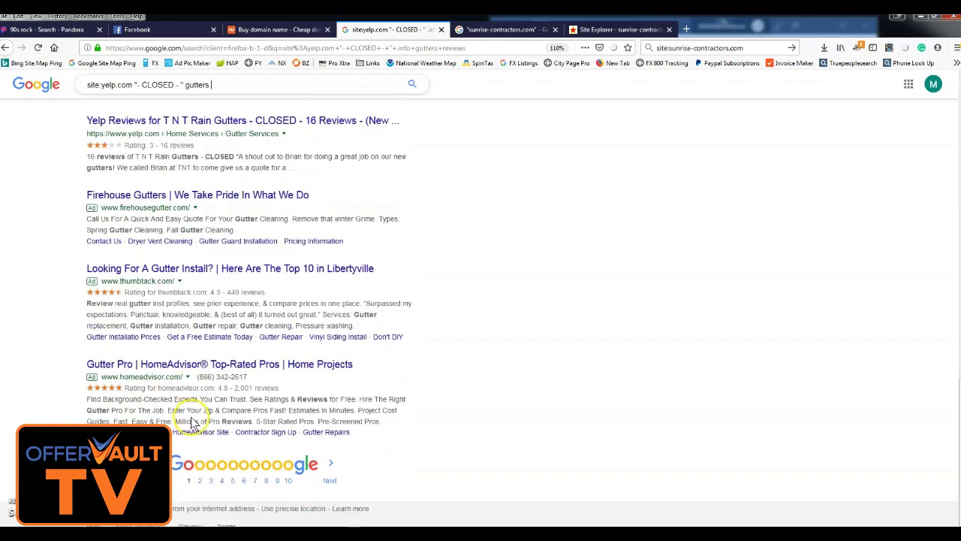
# Step: Go to page 3 of the Yelp search results and open the All Clean Rain Gutters and K & K Gutters listings in new tabs
pyautogui.click(210, 480)
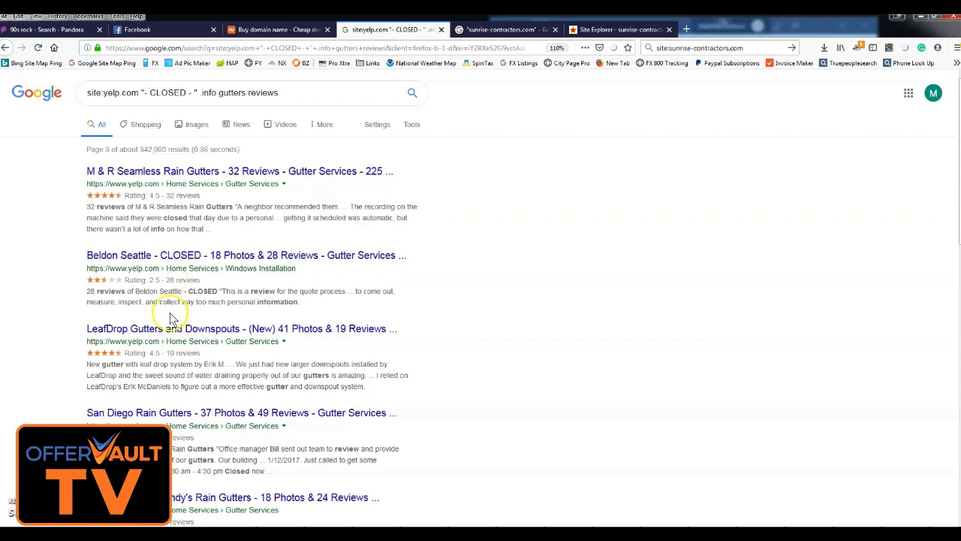
pyautogui.scroll(-5, 167, 353)
pyautogui.scroll(-2, 165, 360)
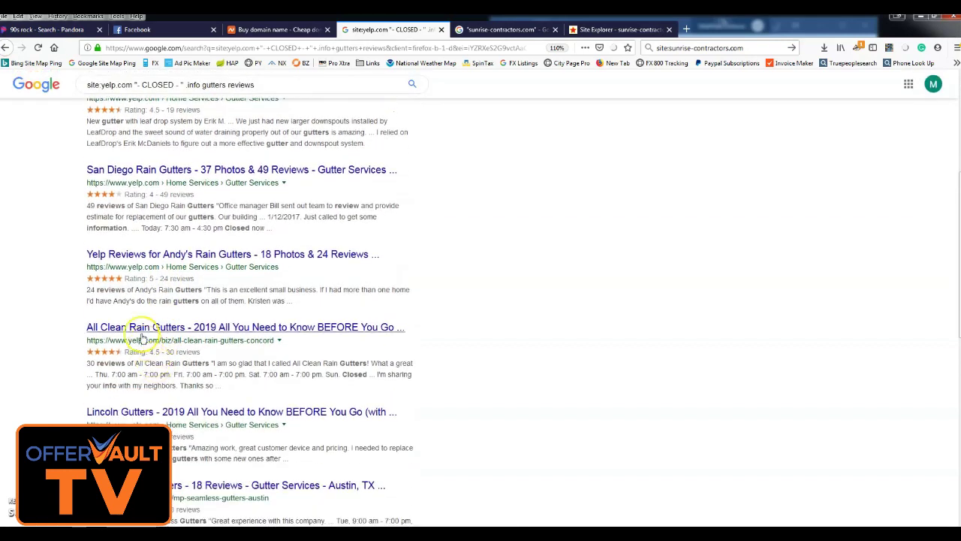
pyautogui.middleClick(139, 327)
pyautogui.scroll(-5, 184, 374)
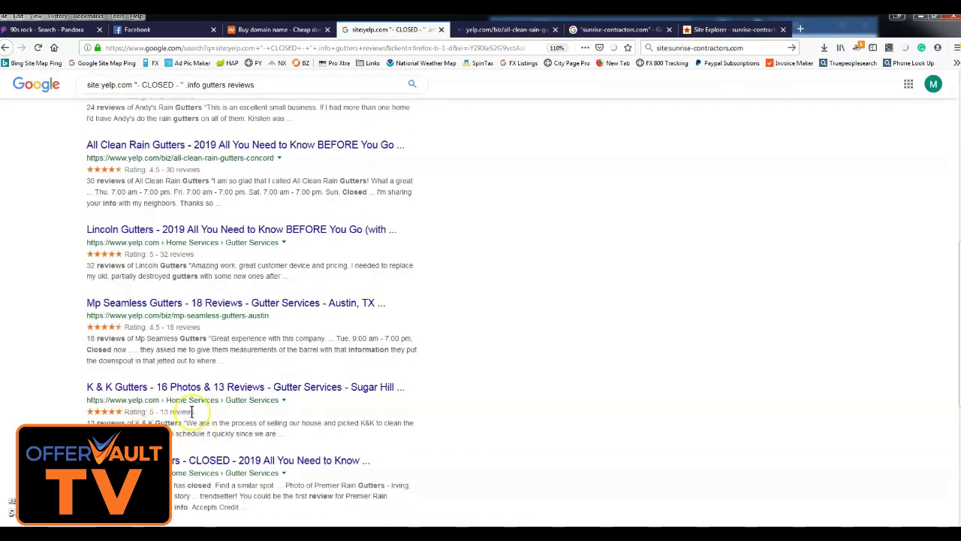
pyautogui.middleClick(180, 385)
pyautogui.scroll(-9, 232, 440)
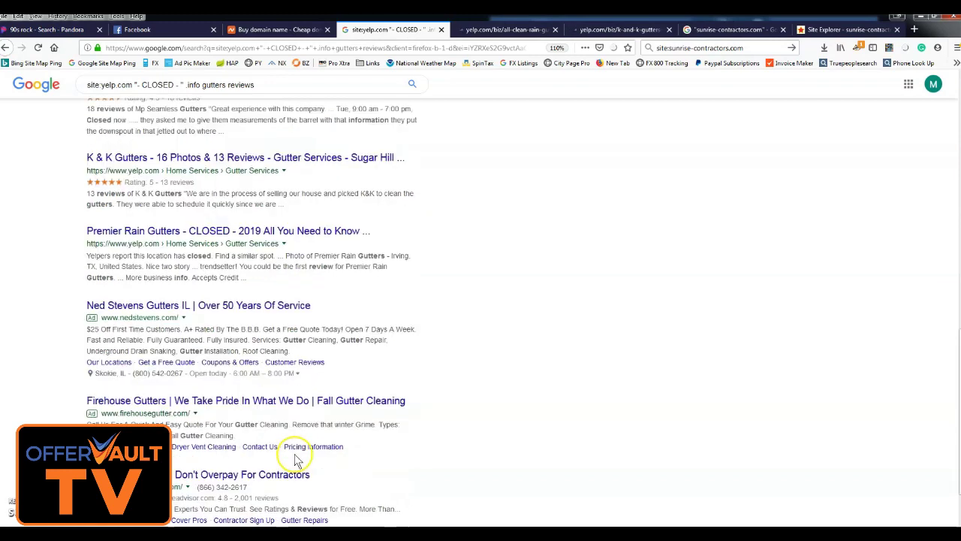
# Step: Go to the next results page and open the Beethoven's Roofing & Gutter Works and Beldon Chicago listings in new tabs
pyautogui.click(342, 475)
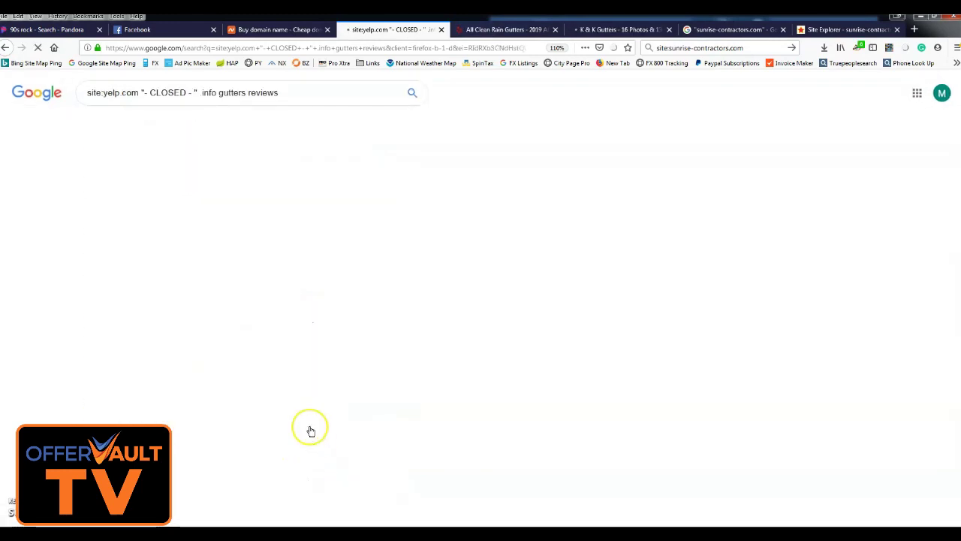
pyautogui.scroll(-2, 224, 374)
pyautogui.scroll(-1, 224, 374)
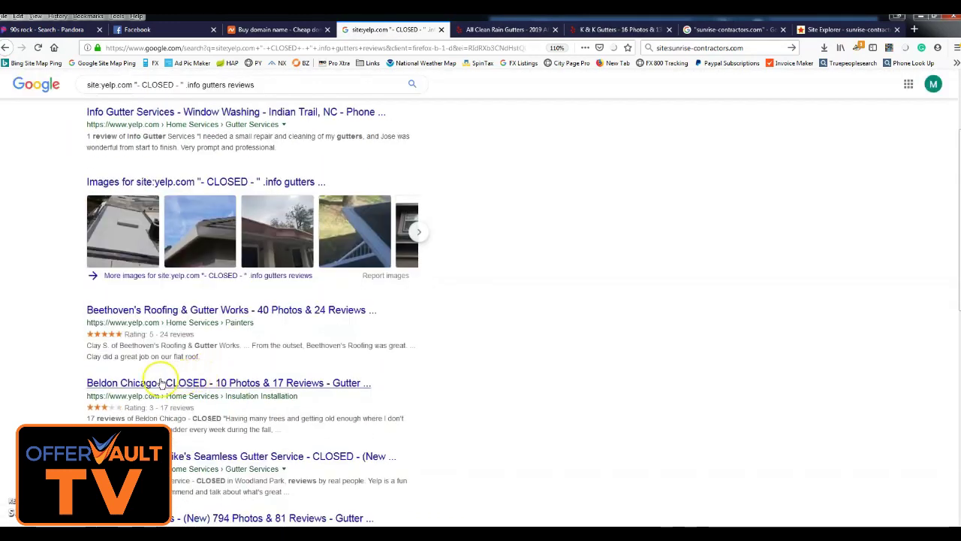
pyautogui.middleClick(142, 314)
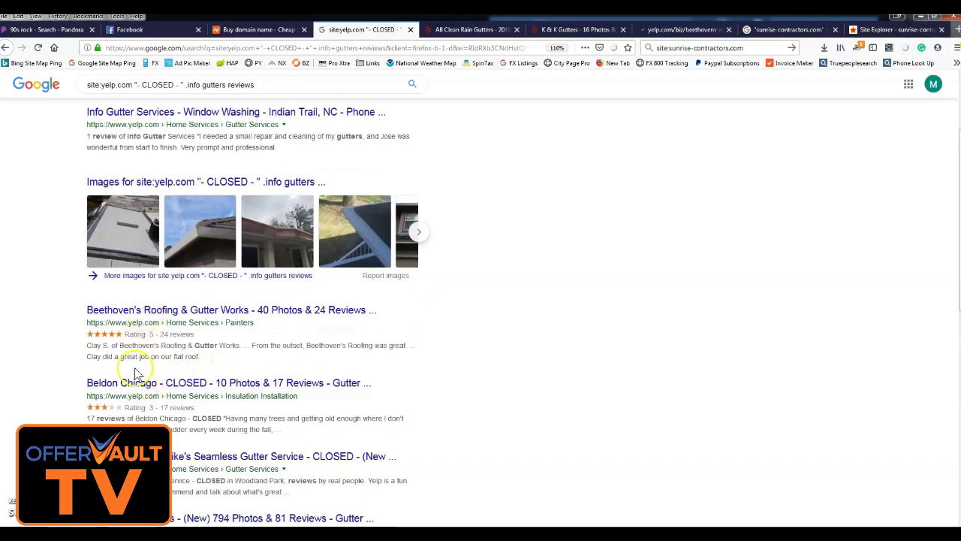
pyautogui.middleClick(116, 385)
# Step: Open the AGON Rain Gutters, TriStar Roofing & Gutters and Titan Roofing listings in new tabs
pyautogui.scroll(-6, 110, 404)
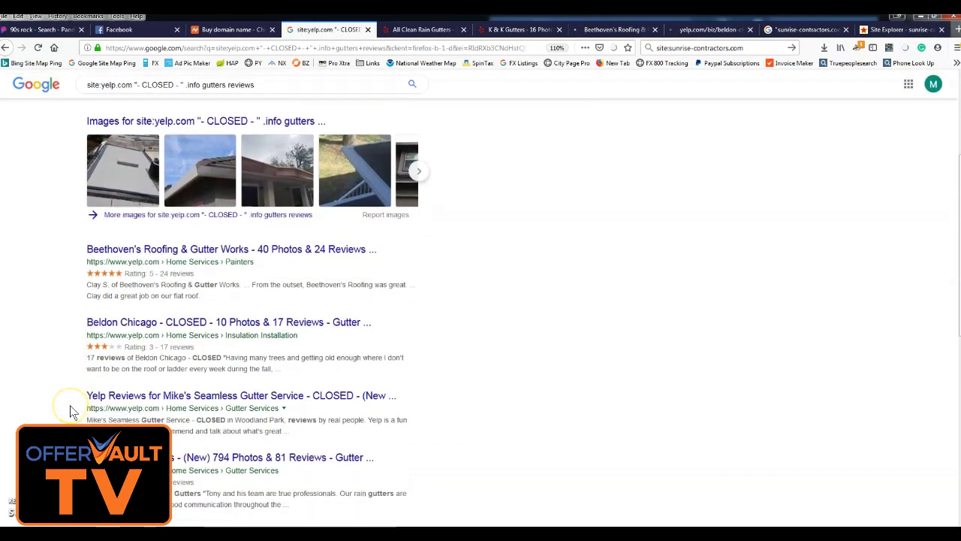
pyautogui.middleClick(113, 275)
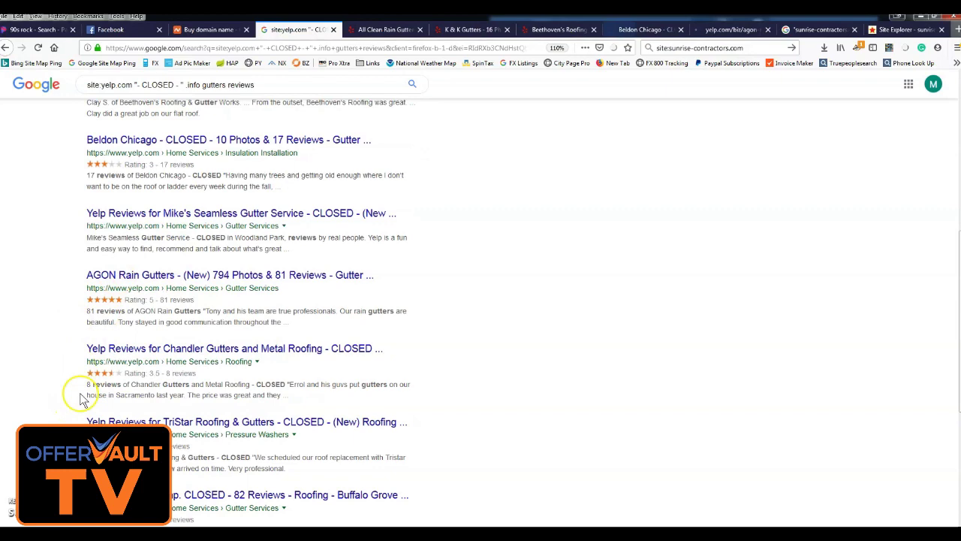
pyautogui.scroll(-1, 79, 393)
pyautogui.middleClick(102, 370)
pyautogui.scroll(-1, 113, 380)
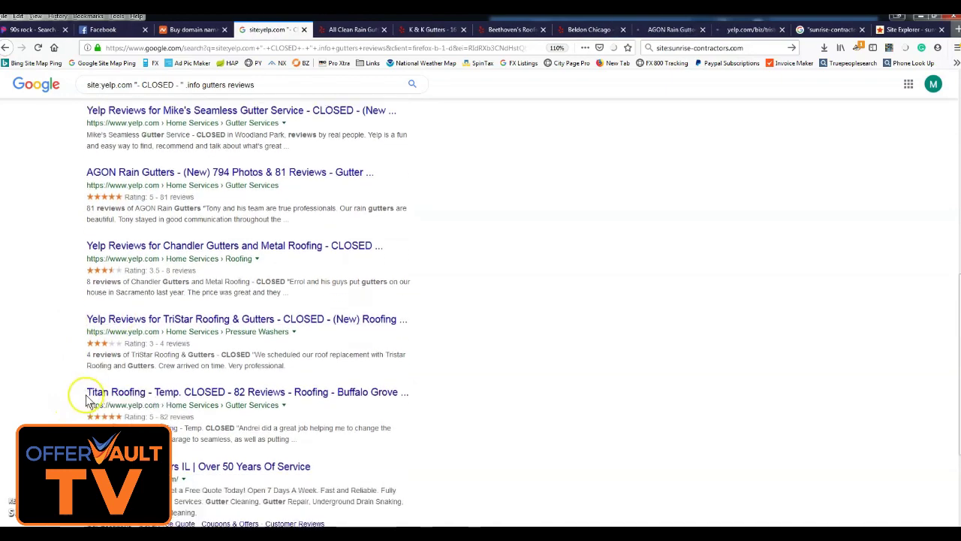
pyautogui.middleClick(134, 374)
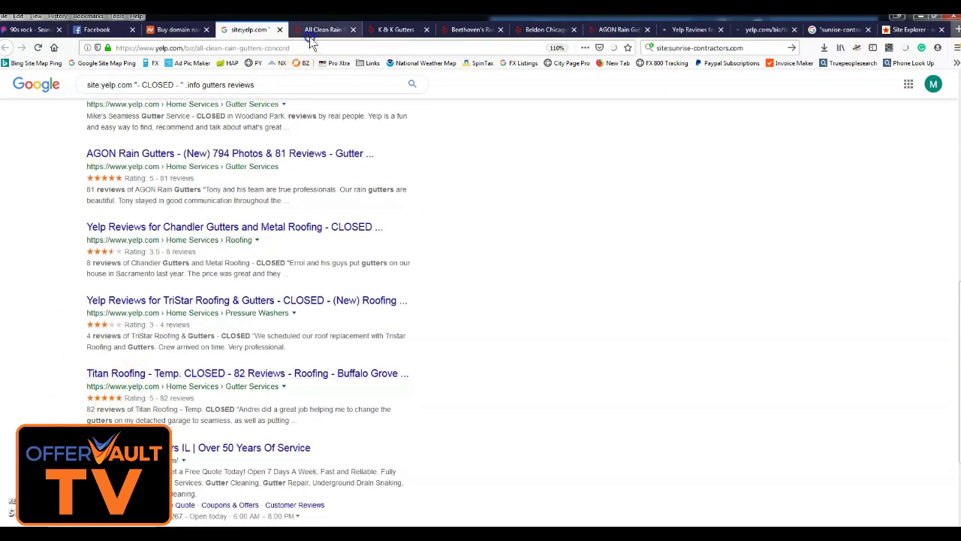
# Step: Check the All Clean Rain Gutters, K & K Gutters and Beethoven's Yelp listings for closure and website, closing each tab
pyautogui.click(319, 29)
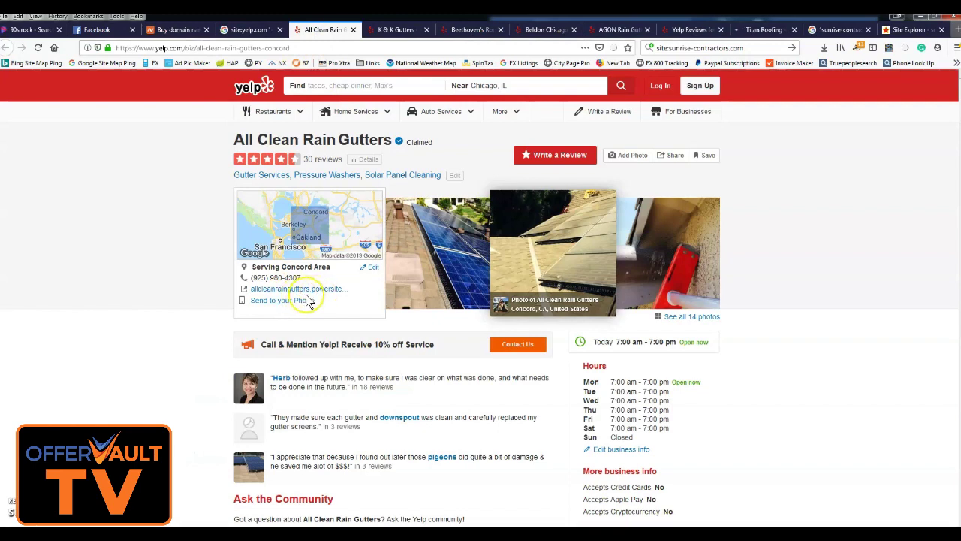
pyautogui.click(353, 29)
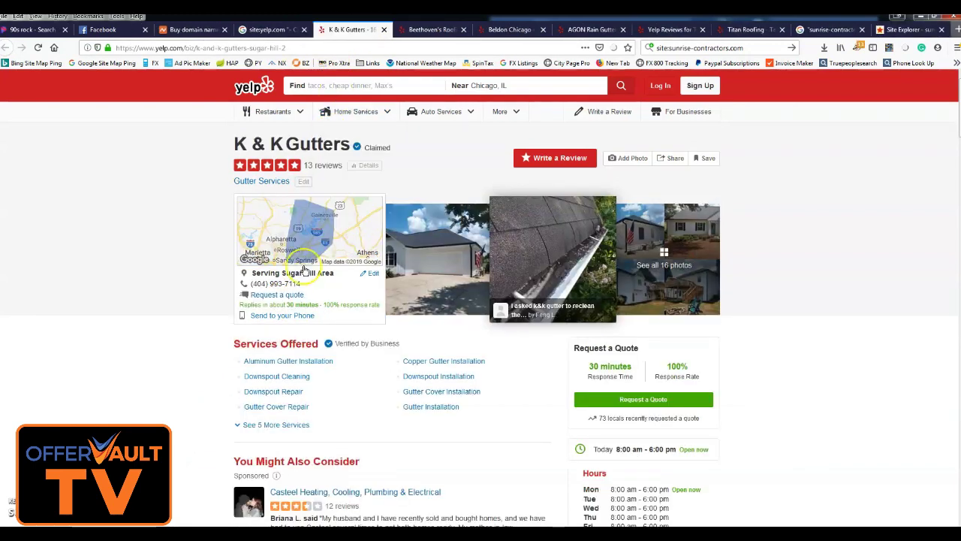
pyautogui.middleClick(351, 34)
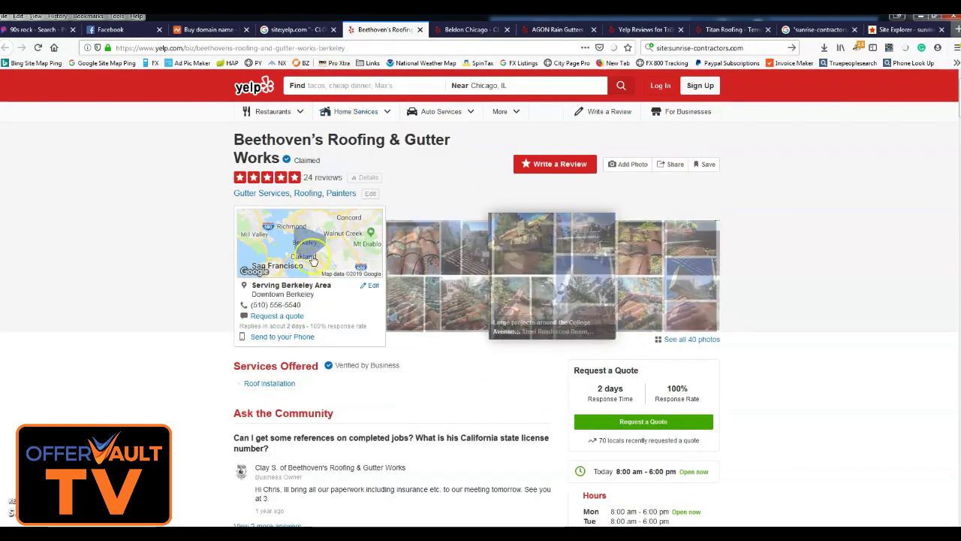
pyautogui.middleClick(368, 34)
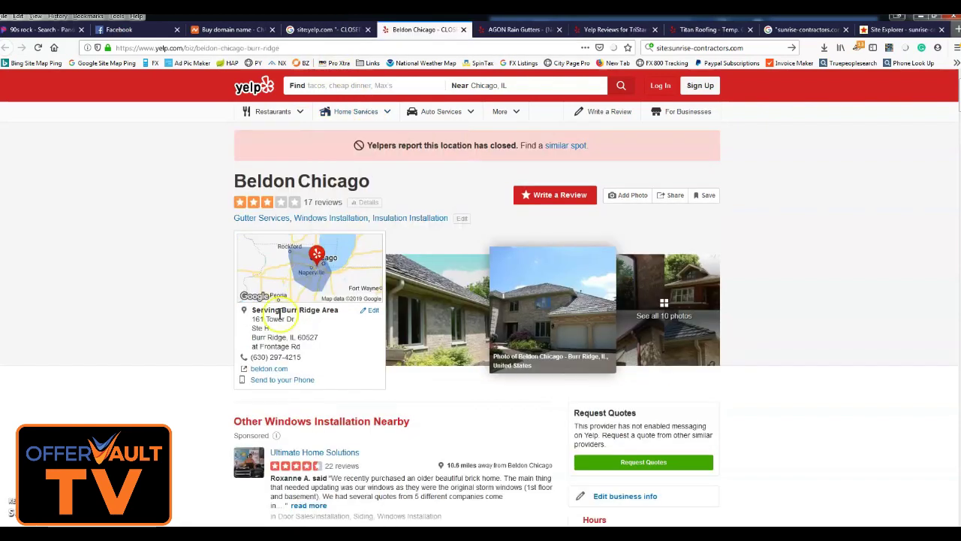
# Step: Copy the beldon.com website address from the Beldon Chicago listing and search for that domain on namecheap.com
pyautogui.doubleClick(269, 369)
pyautogui.hotkey('ctrl', 'c')
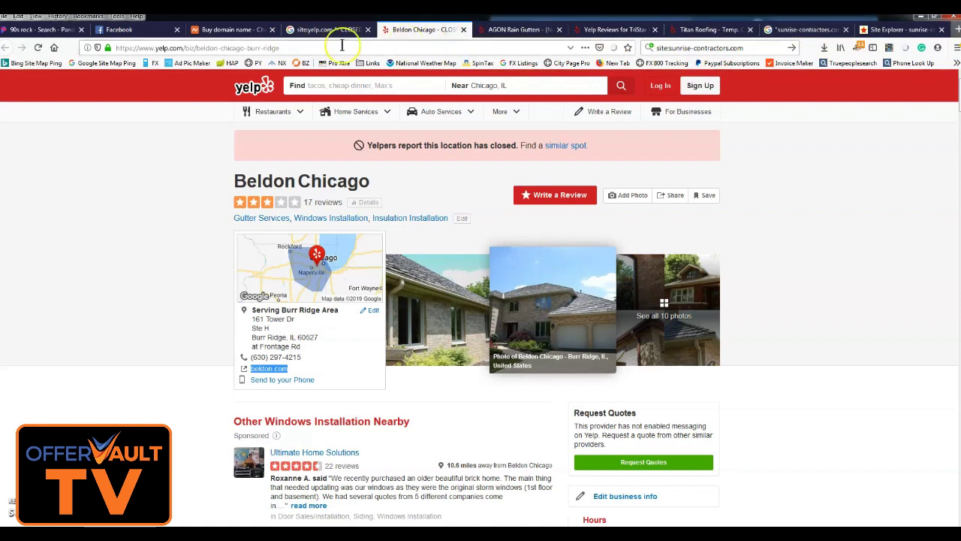
pyautogui.click(285, 47)
pyautogui.write('namecheap.com/')
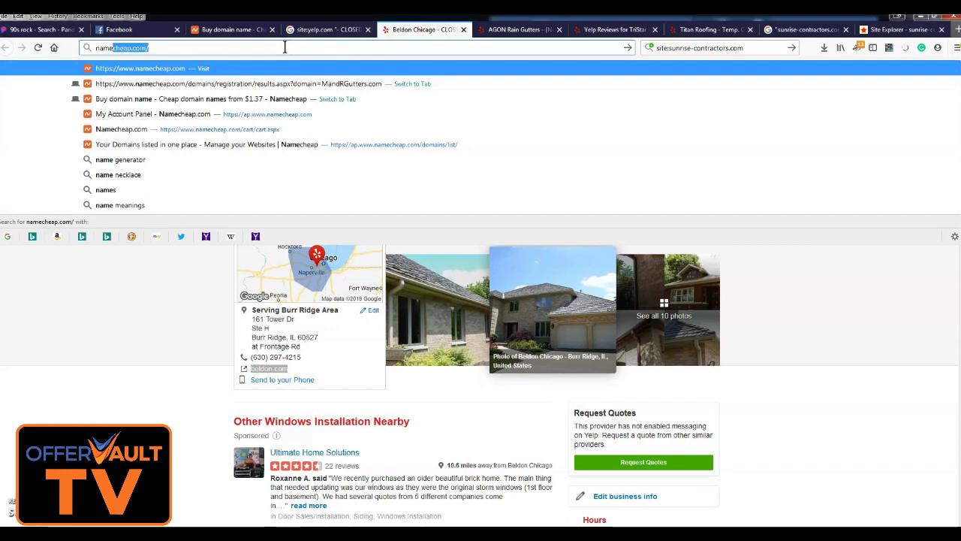
pyautogui.press('Return')
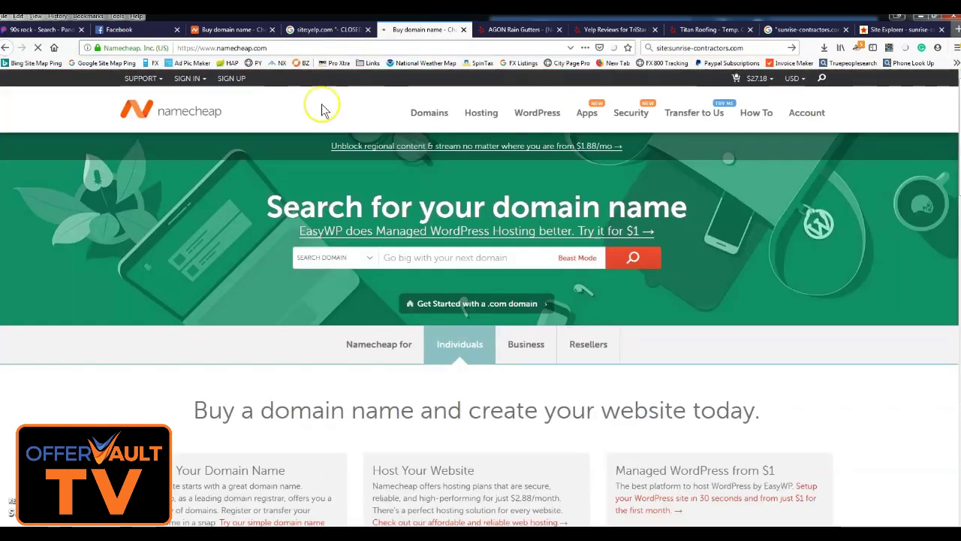
pyautogui.hotkey('ctrl', 'v')
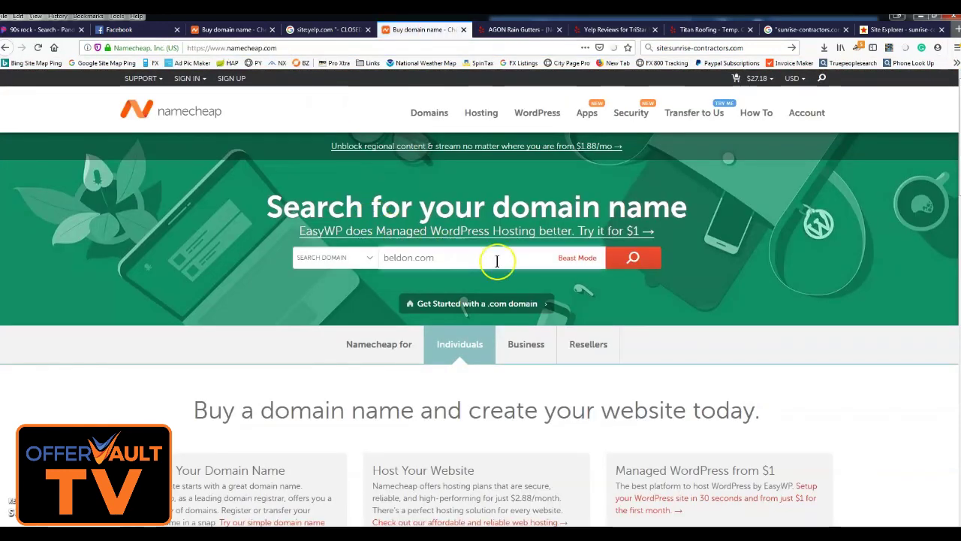
pyautogui.click(633, 258)
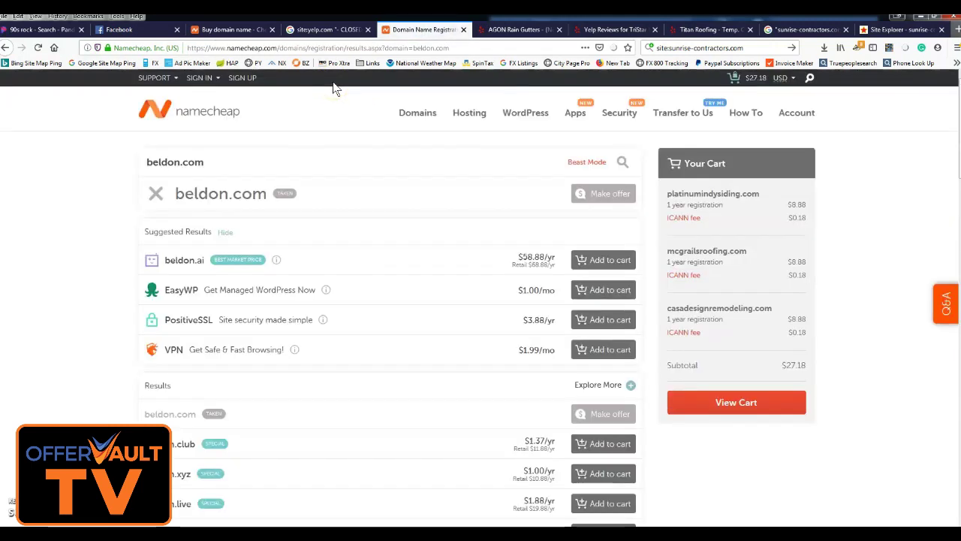
# Step: Check the AGON Rain Gutters listing, then close the AGON and TriStar listing tabs
pyautogui.click(491, 30)
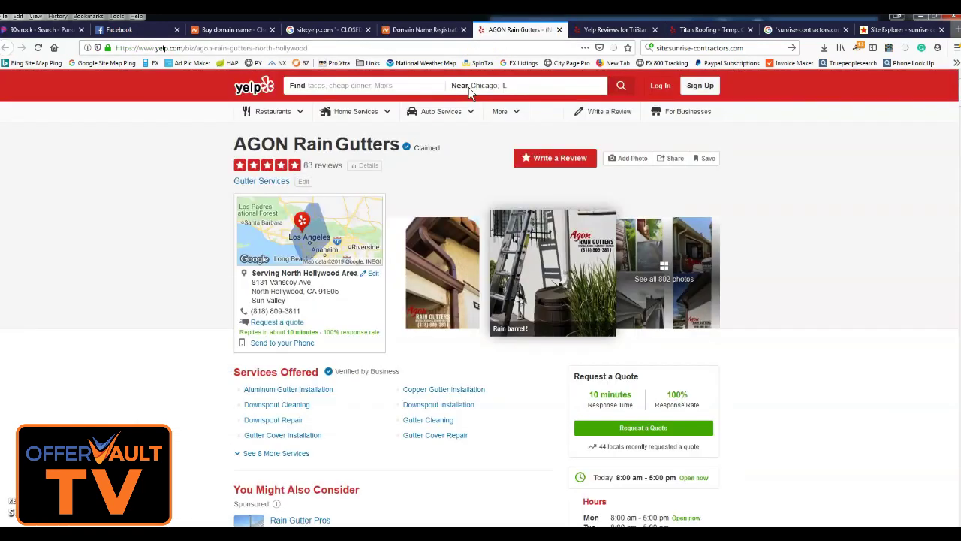
pyautogui.middleClick(528, 31)
pyautogui.middleClick(528, 33)
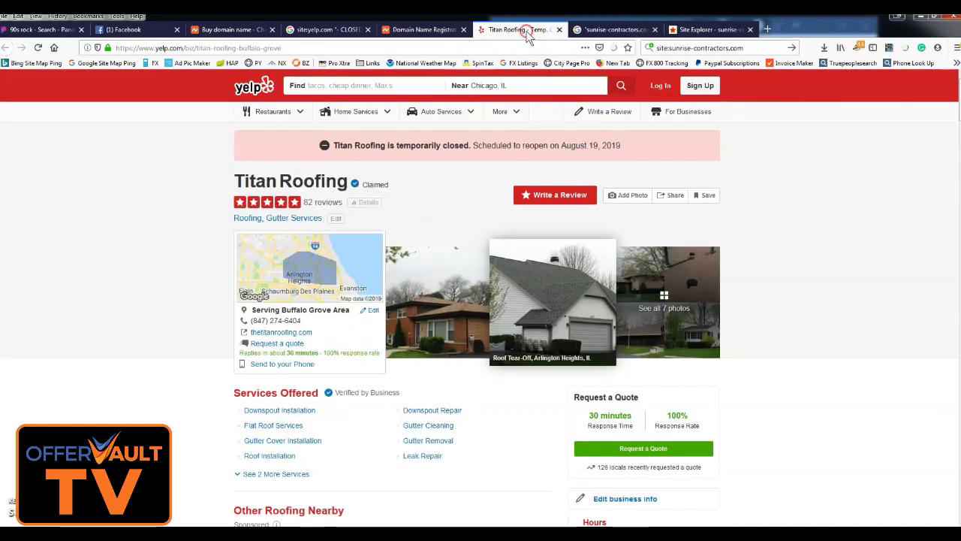
# Step: Copy the thetitanroofing.com website address from the Titan Roofing Yelp listing and search for that domain on namecheap.com
pyautogui.moveTo(314, 332); pyautogui.dragTo(257, 336)
pyautogui.hotkey('ctrl', 'c')
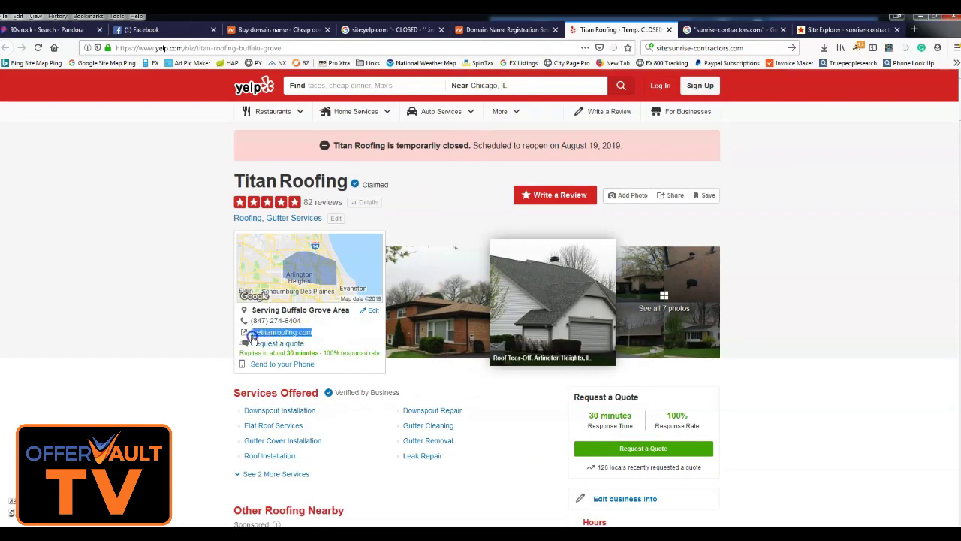
pyautogui.click(383, 31)
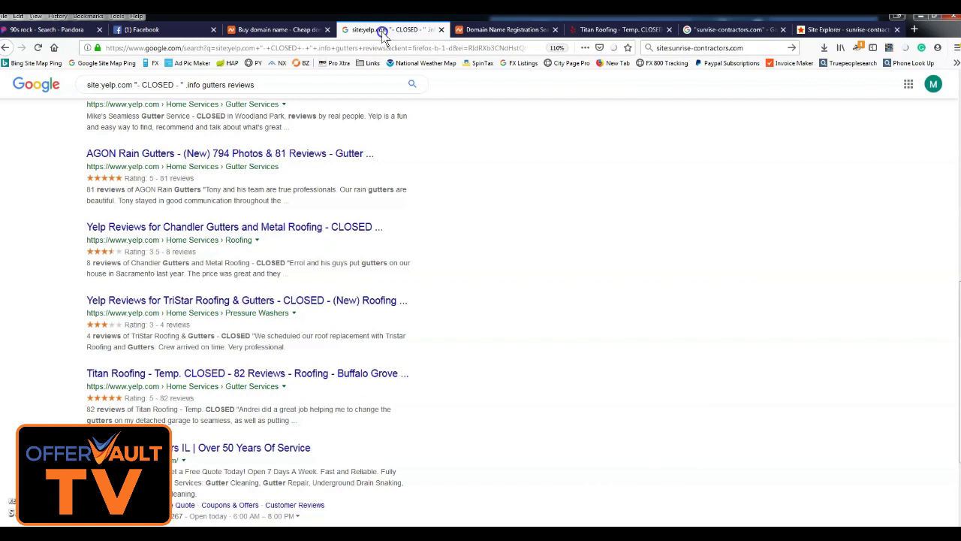
pyautogui.click(243, 30)
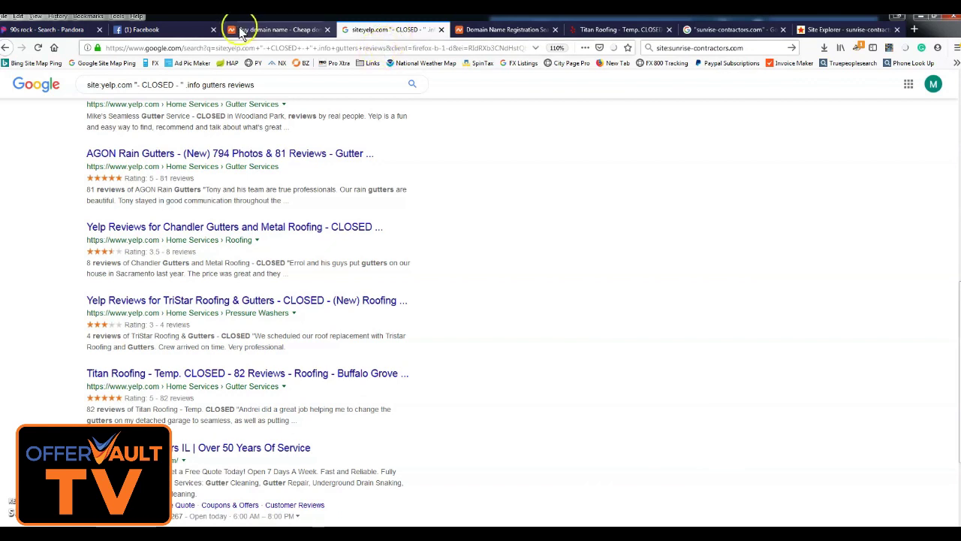
pyautogui.click(448, 261)
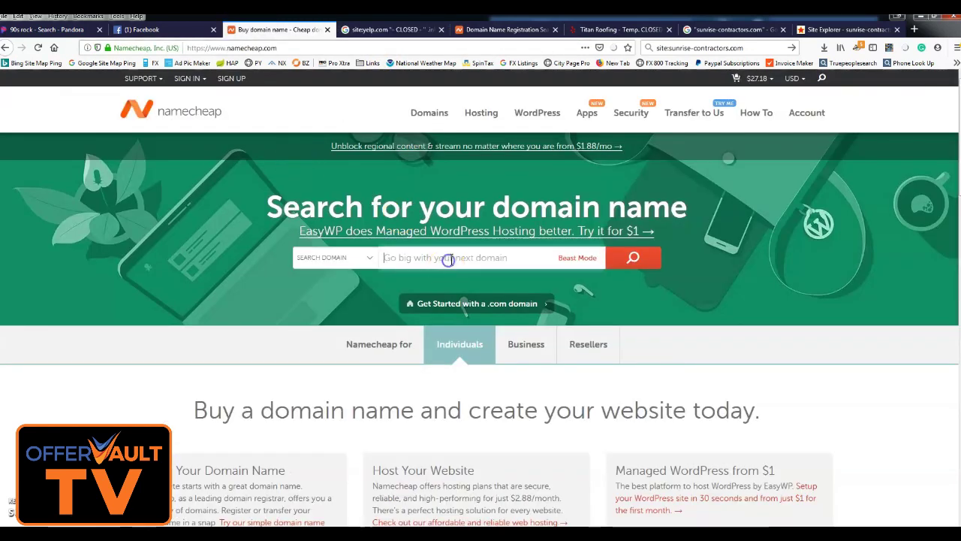
pyautogui.hotkey('ctrl', 'v')
pyautogui.click(624, 258)
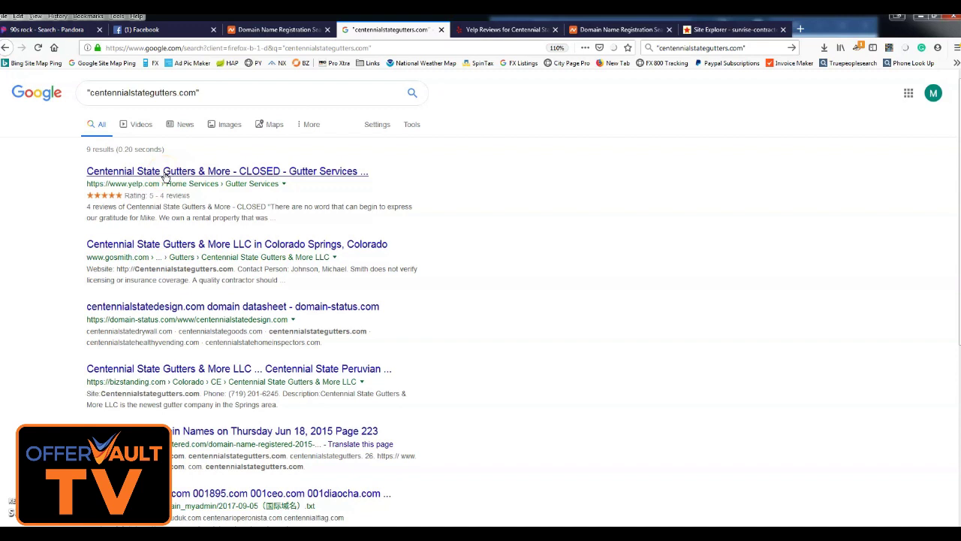
# Step: Review the Google results mentioning "centennialstategutters.com", repeating the search with the omitted results included
pyautogui.click(176, 213)
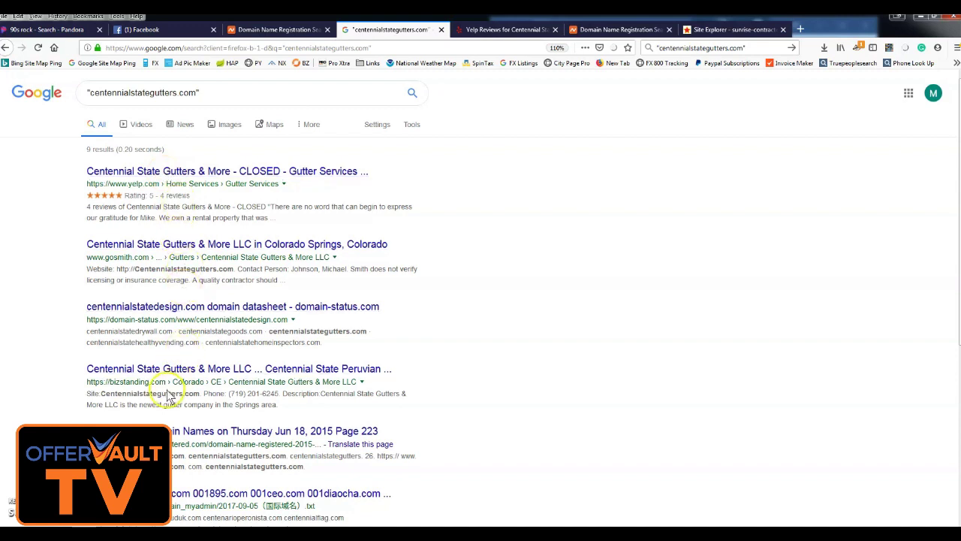
pyautogui.scroll(-4, 169, 396)
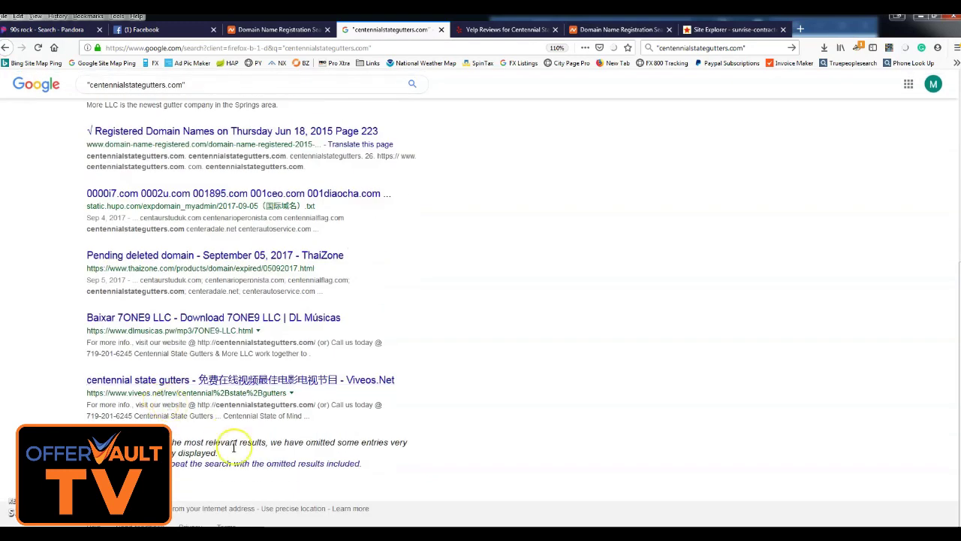
pyautogui.click(252, 463)
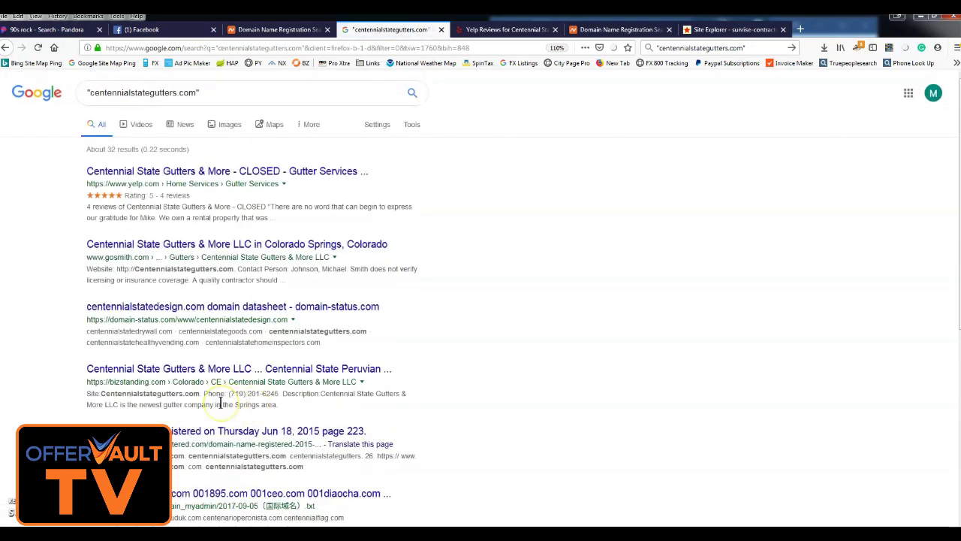
pyautogui.scroll(-2, 220, 403)
pyautogui.scroll(2, 220, 403)
# Step: Copy platinumindysiding.com from the Namecheap cart and search Google for the domain in quotation marks
pyautogui.click(271, 28)
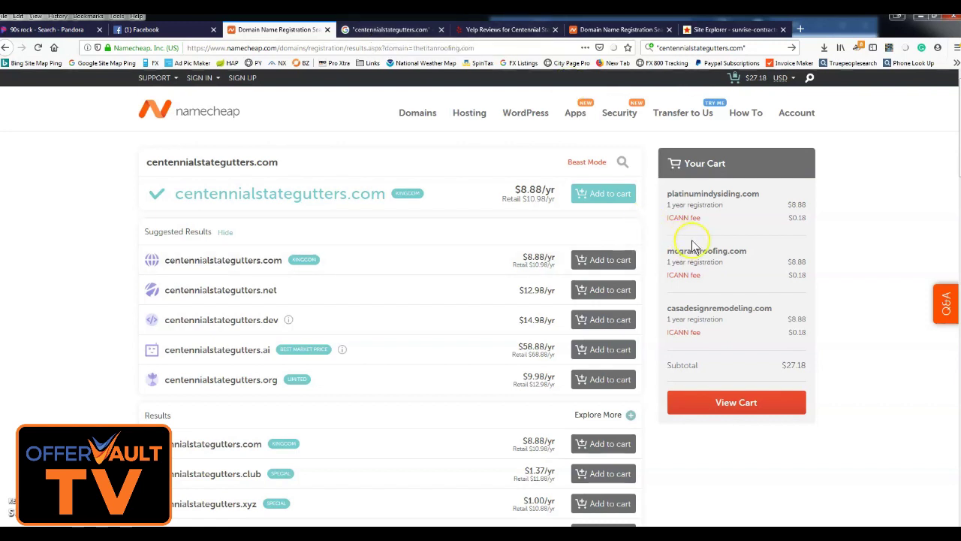
pyautogui.moveTo(754, 254)
pyautogui.moveTo(754, 214)
pyautogui.moveTo(760, 196); pyautogui.dragTo(703, 194)
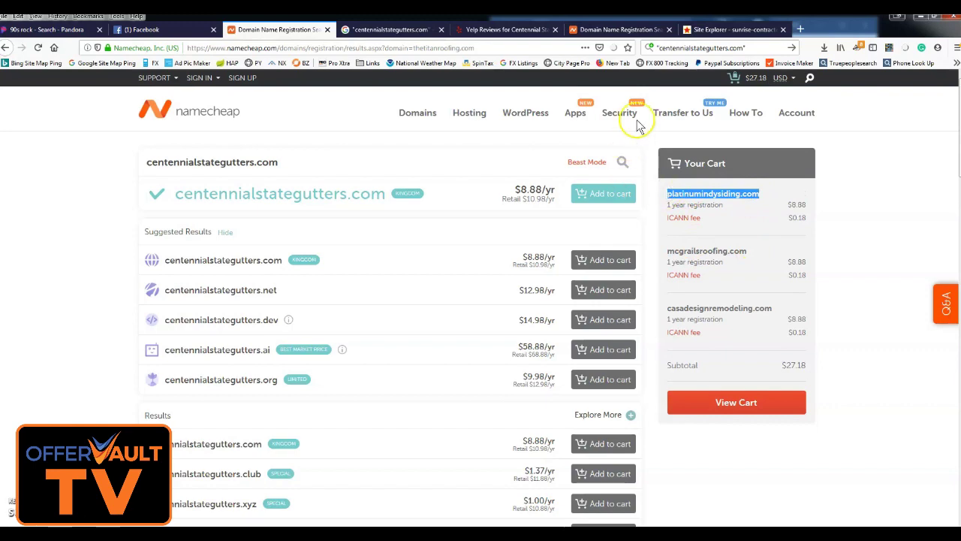
pyautogui.click(371, 30)
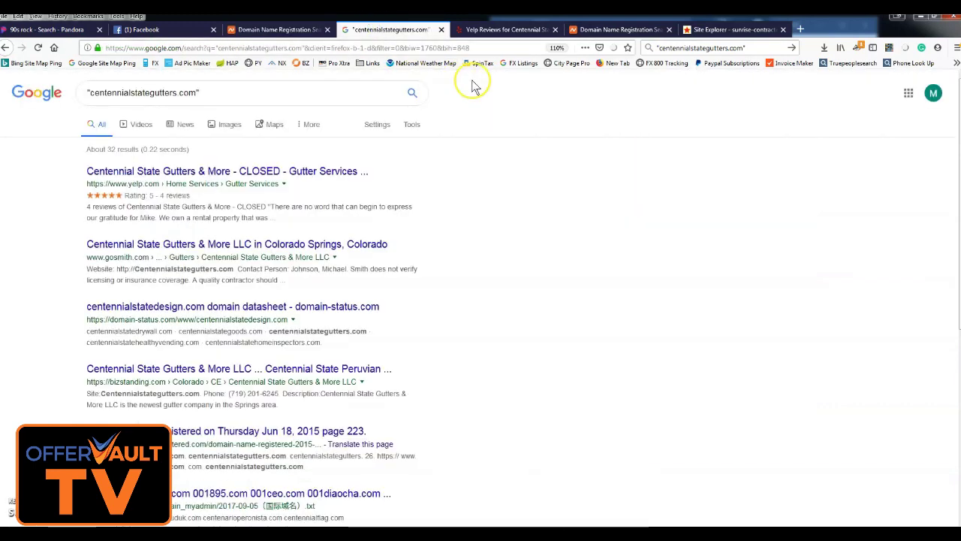
pyautogui.tripleClick(172, 91)
pyautogui.write('"')
pyautogui.write('platinumindysiding.com')
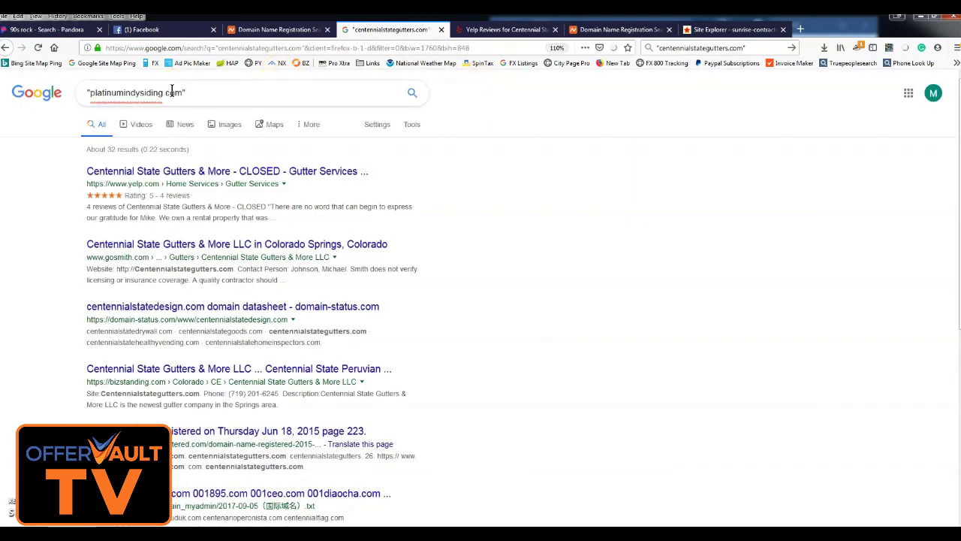
pyautogui.press('Return')
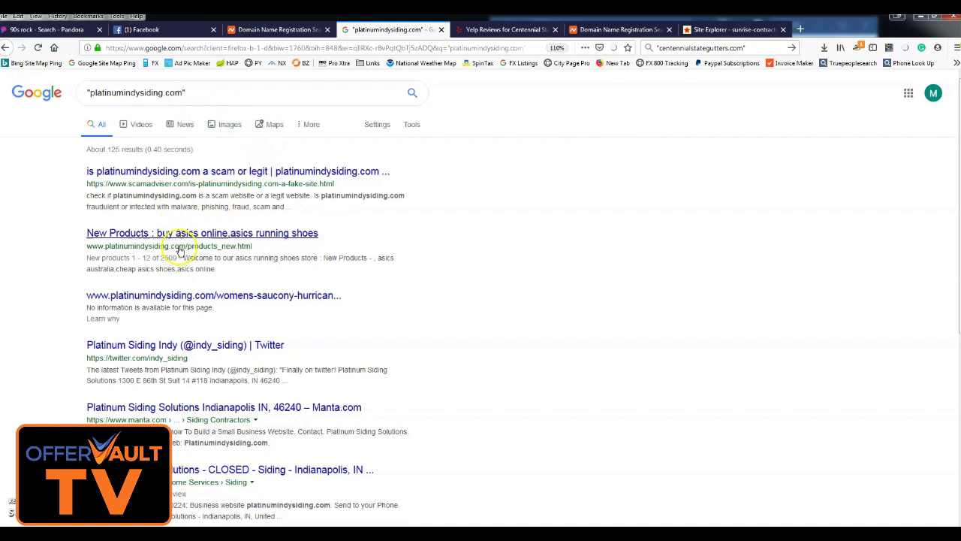
# Step: Examine the first two pages of Google results for sites that mention platinumindysiding.com
pyautogui.scroll(-1, 154, 413)
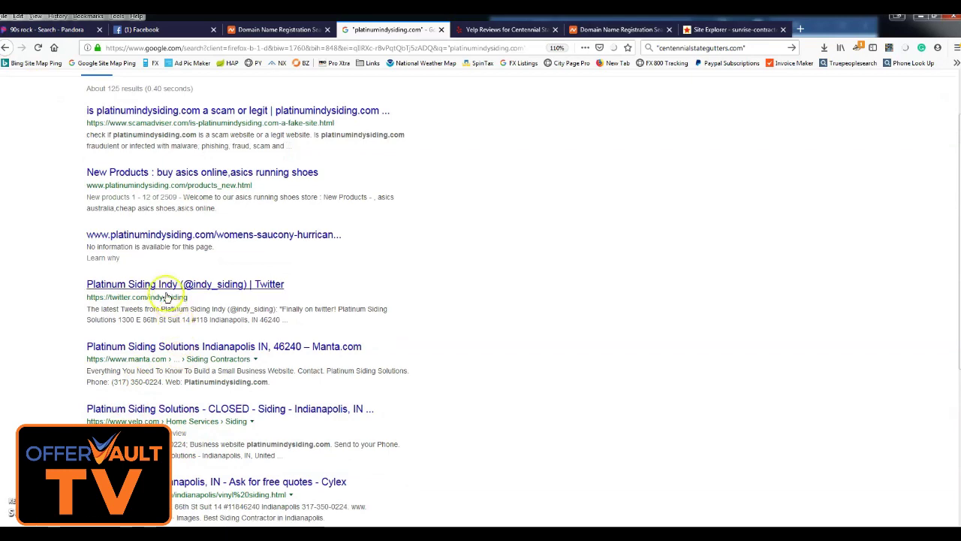
pyautogui.scroll(-4, 165, 316)
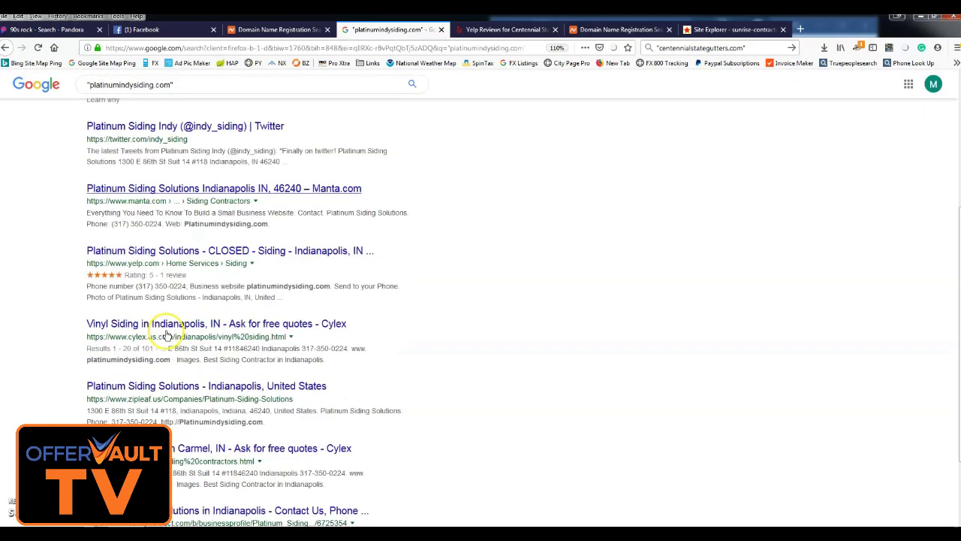
pyautogui.scroll(5, 171, 323)
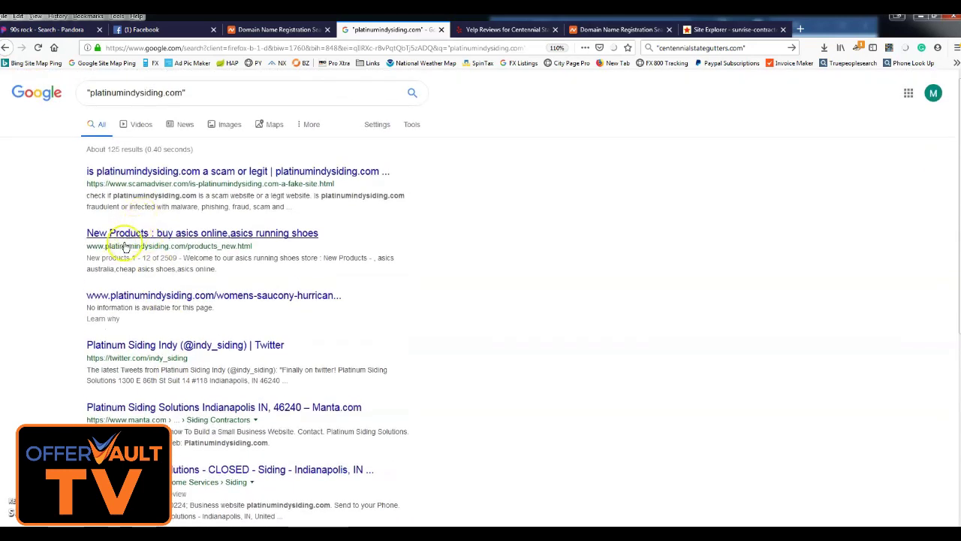
pyautogui.scroll(-4, 161, 338)
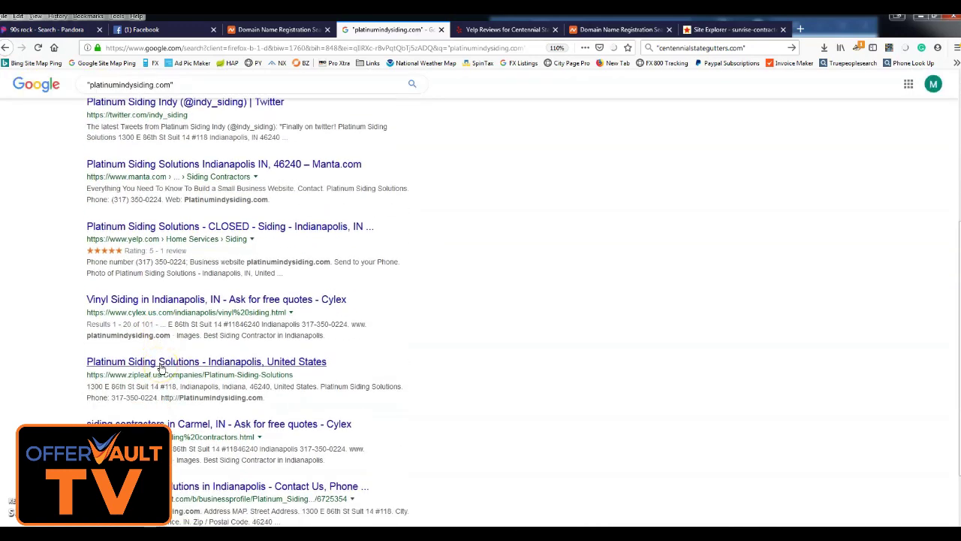
pyautogui.scroll(-2, 160, 368)
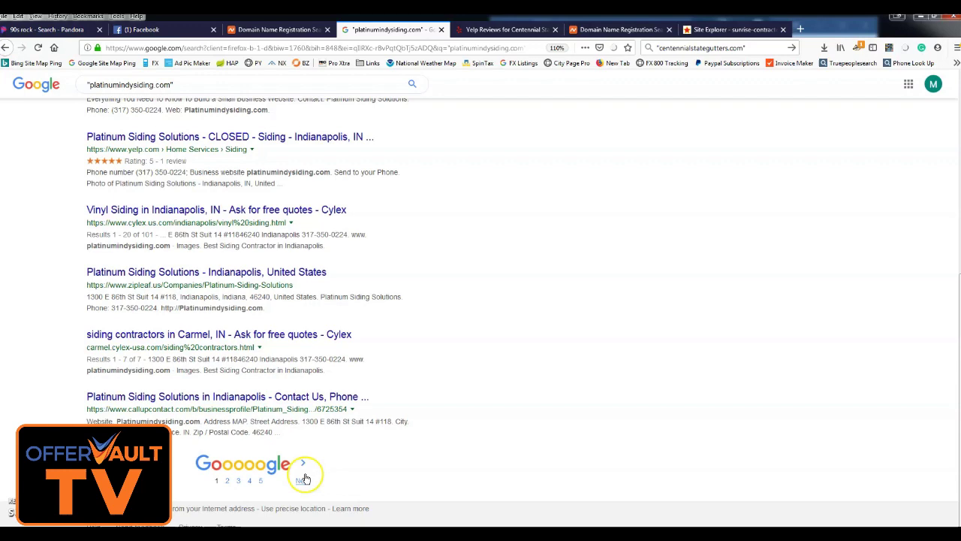
pyautogui.click(304, 480)
pyautogui.scroll(-2, 277, 401)
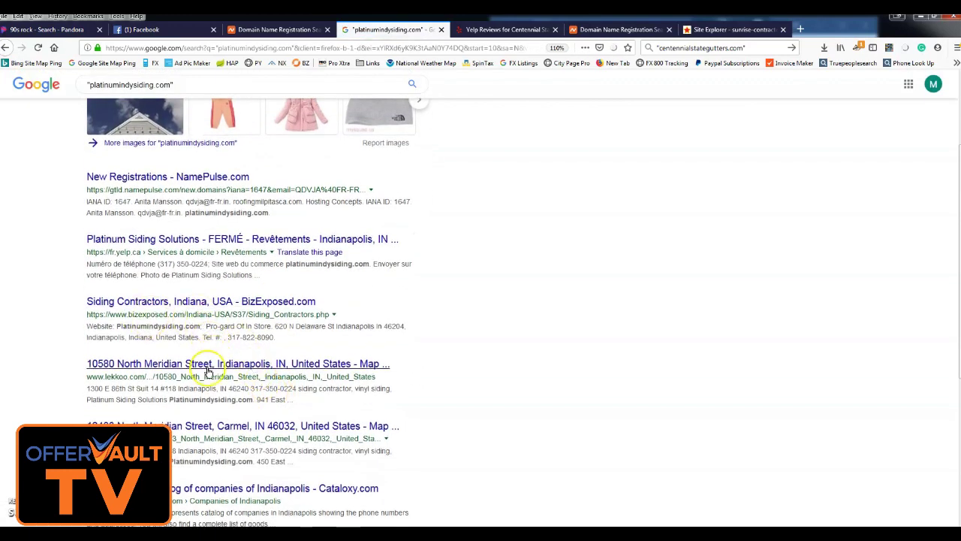
pyautogui.scroll(-2, 209, 371)
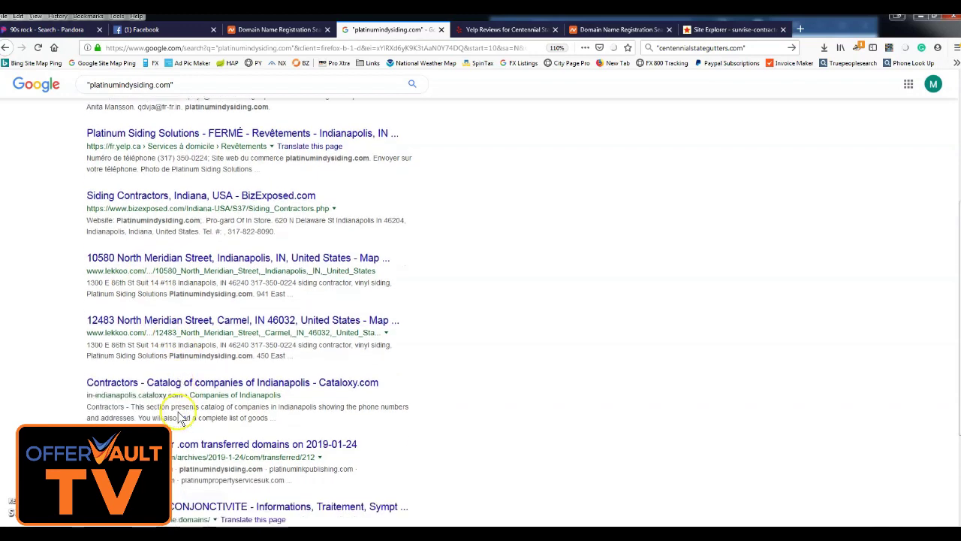
pyautogui.scroll(3, 184, 409)
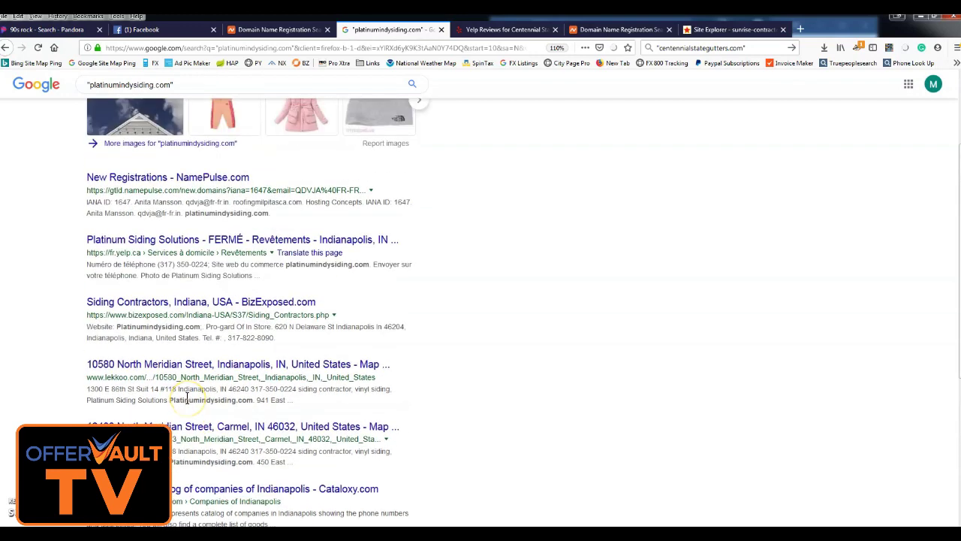
pyautogui.scroll(3, 186, 398)
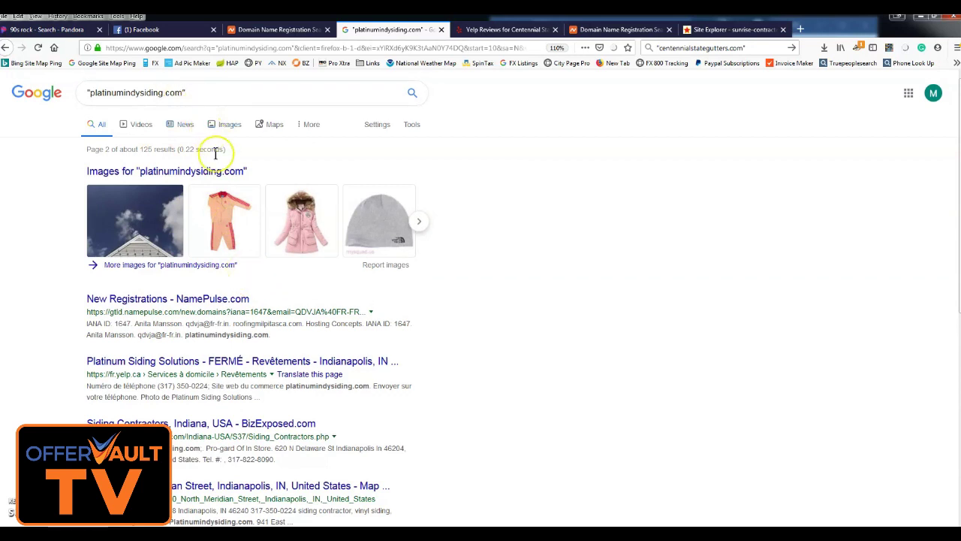
# Step: Copy casadesignremodeling.com from the Namecheap cart and search Google for the domain in quotation marks
pyautogui.click(249, 34)
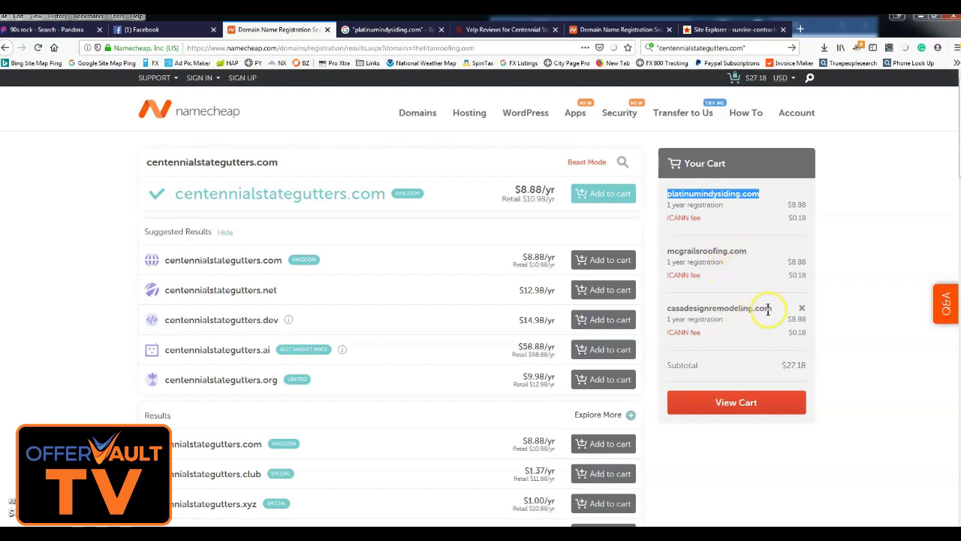
pyautogui.moveTo(779, 308); pyautogui.dragTo(694, 308)
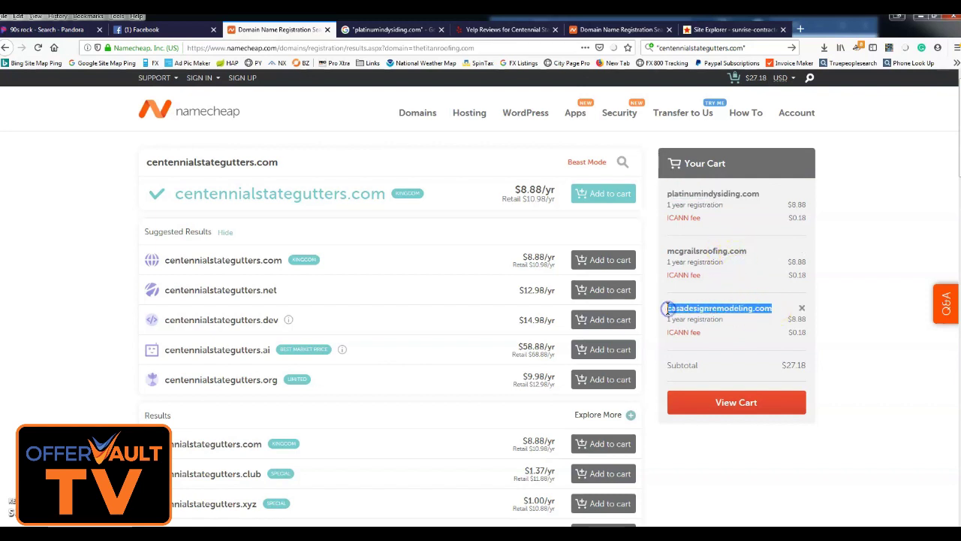
pyautogui.click(415, 34)
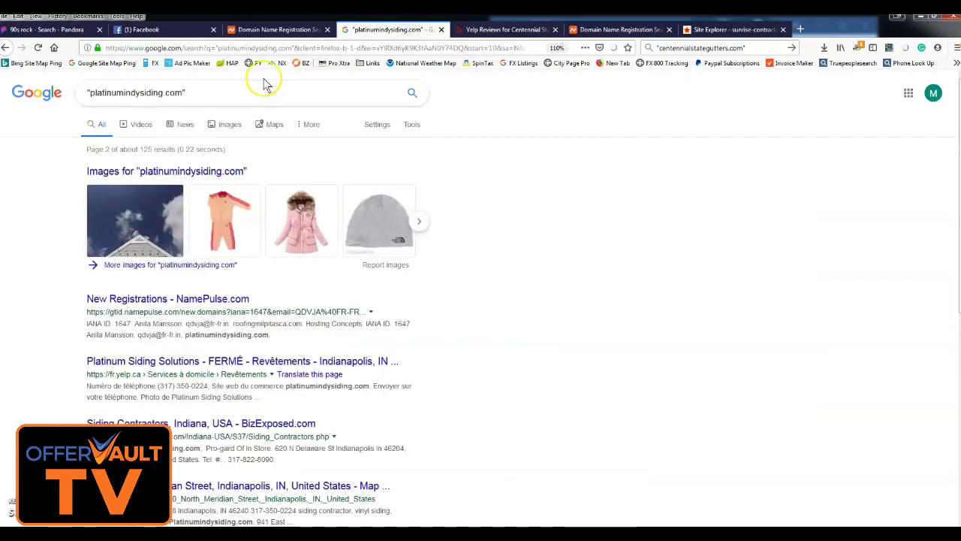
pyautogui.click(213, 91)
pyautogui.hotkey('ctrl', 'a')
pyautogui.write('"')
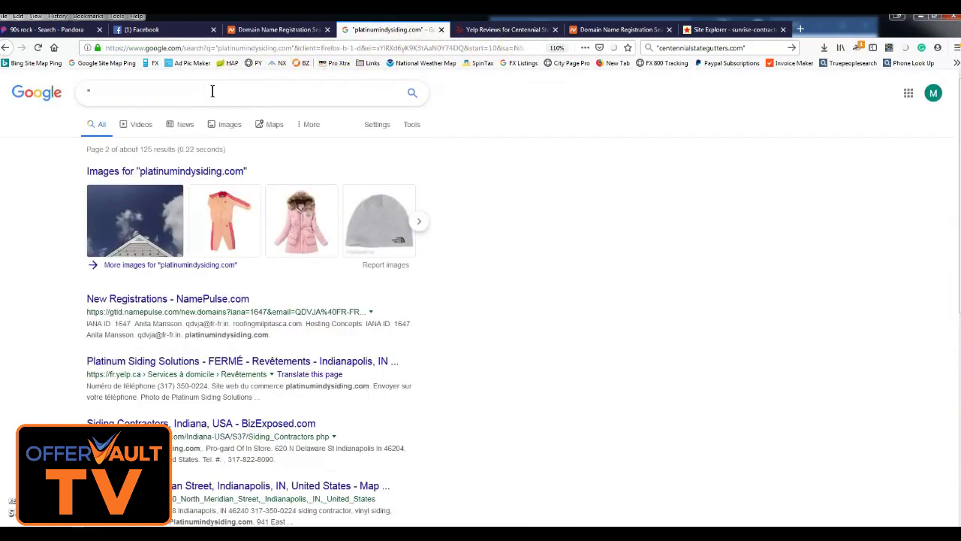
pyautogui.write('casadesignremodeling.com')
pyautogui.press('Return')
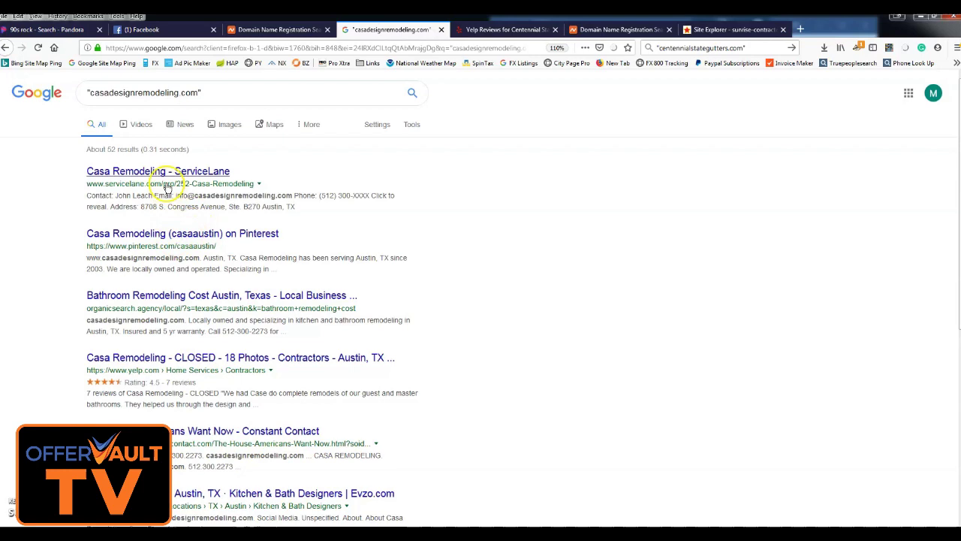
# Step: Examine the first two pages of Google results for sites that mention casadesignremodeling.com
pyautogui.scroll(-2, 199, 392)
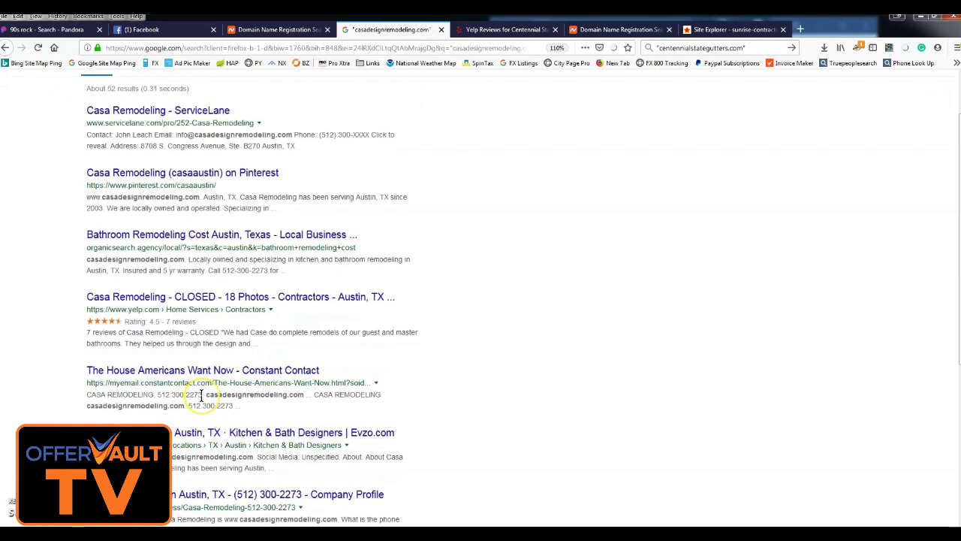
pyautogui.scroll(-3, 201, 395)
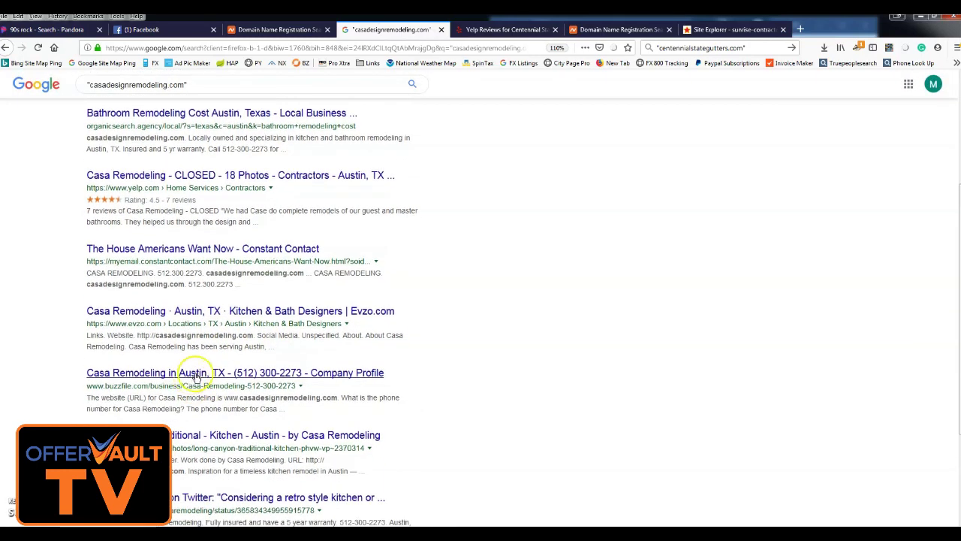
pyautogui.scroll(-4, 197, 379)
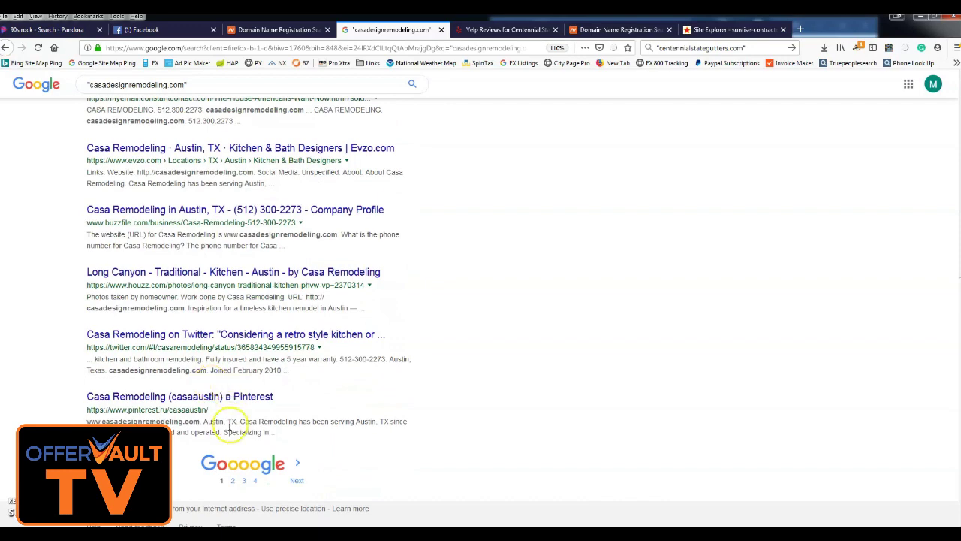
pyautogui.click(298, 470)
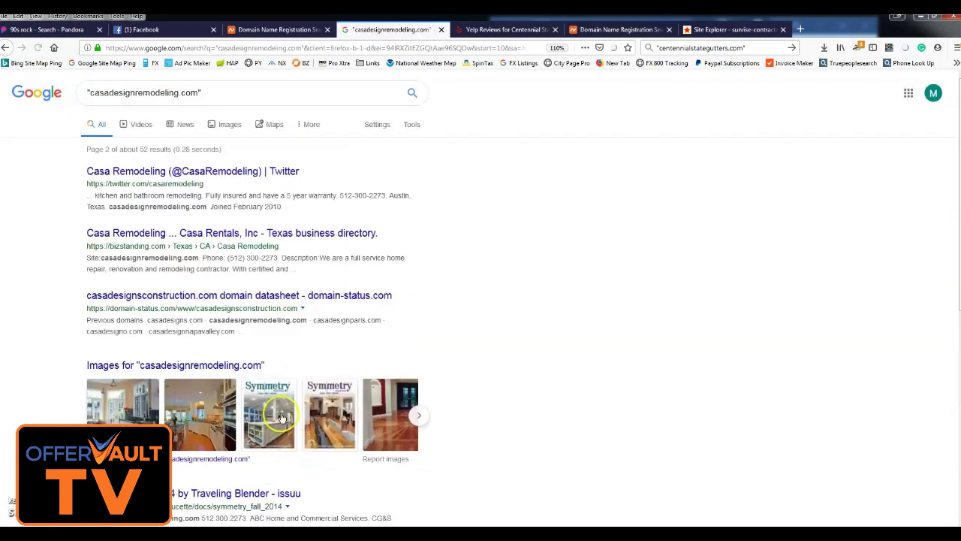
pyautogui.scroll(-3, 280, 413)
pyautogui.scroll(3, 274, 383)
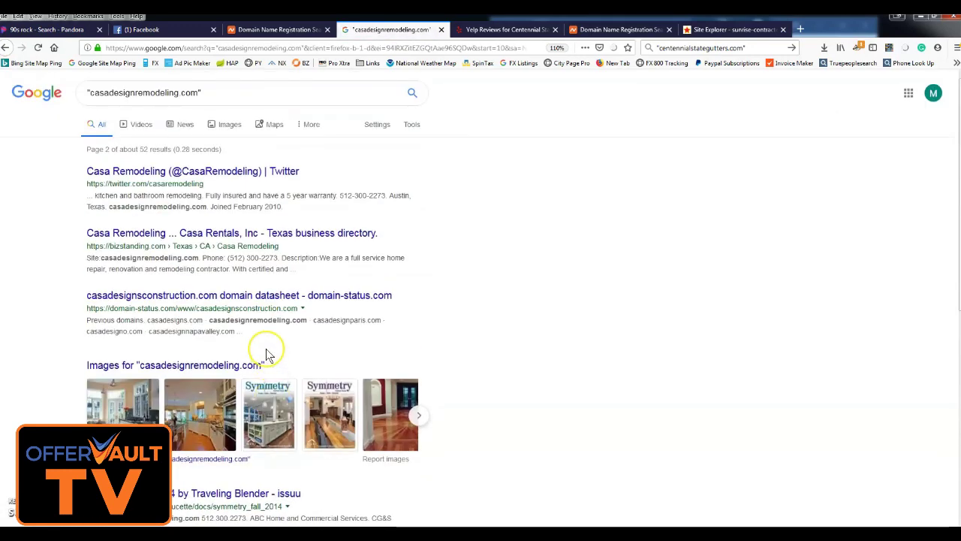